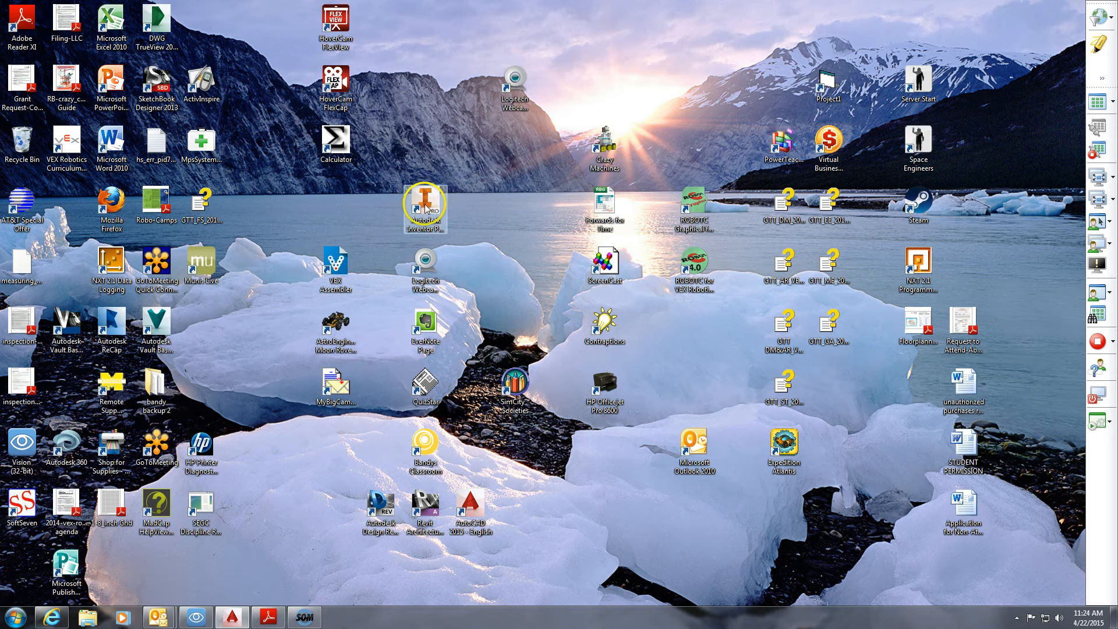
Open Autodesk Inventor Professional 2015 and create a new part
left_click(427, 209)
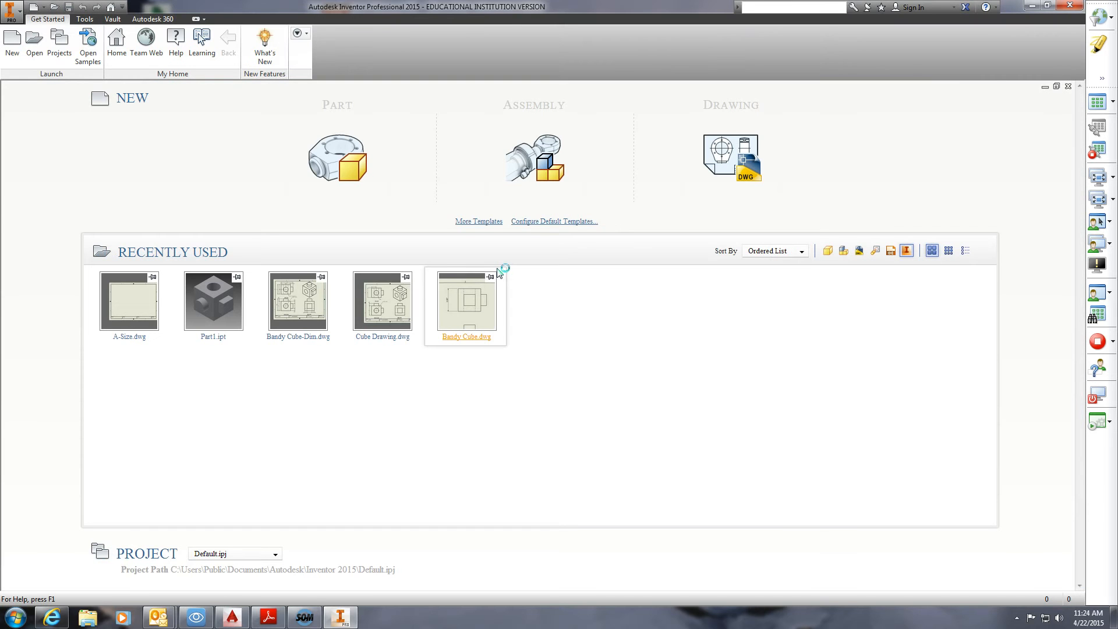
mouse_move(498, 270)
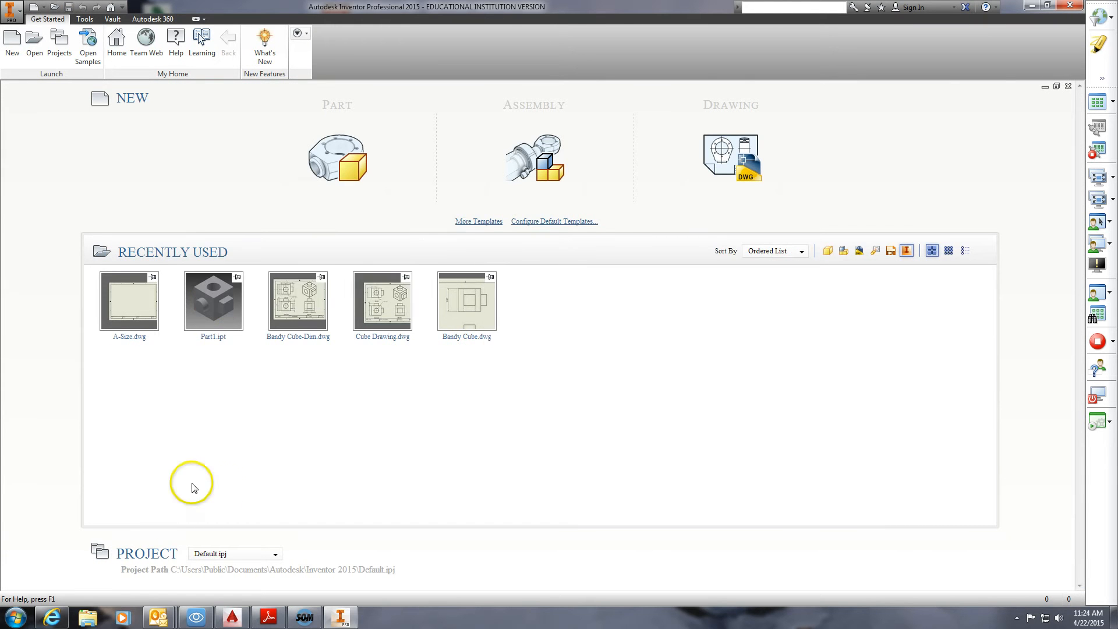
mouse_move(296, 318)
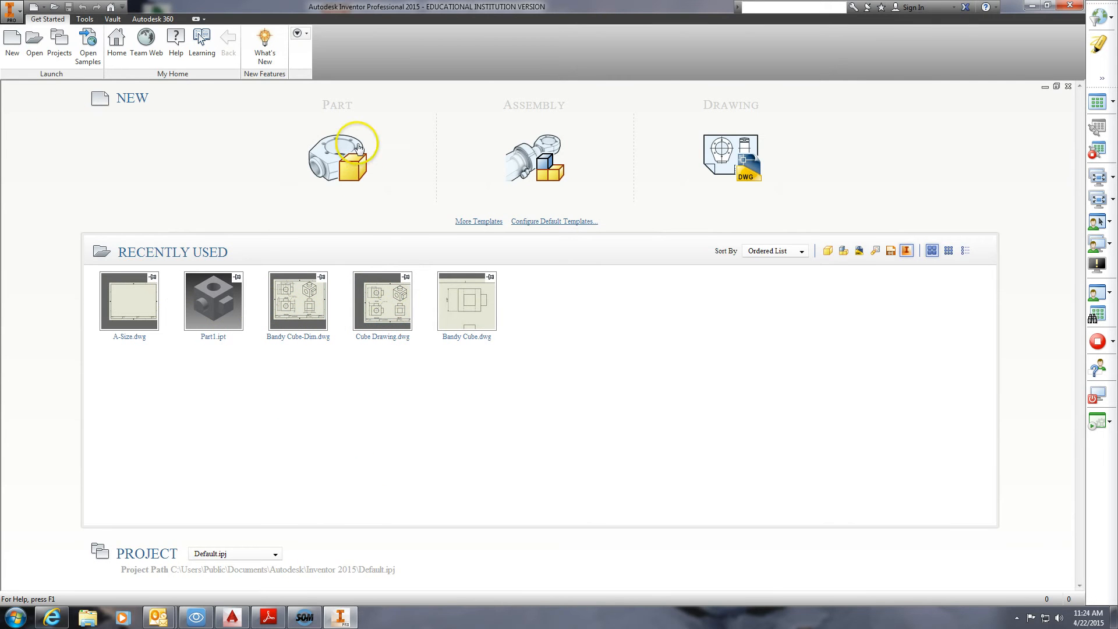
left_click(333, 110)
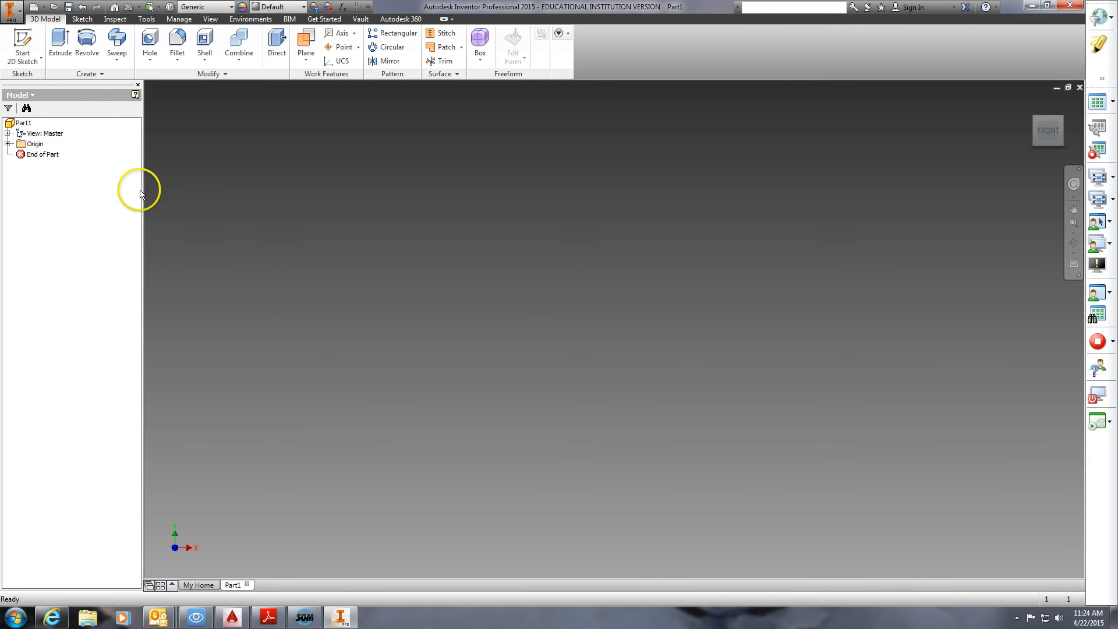
Sketch a 2.000 in by 2.000 in square on the front origin plane, its lower-left corner about 0.13 in from both axes, and finish the sketch
left_click(23, 38)
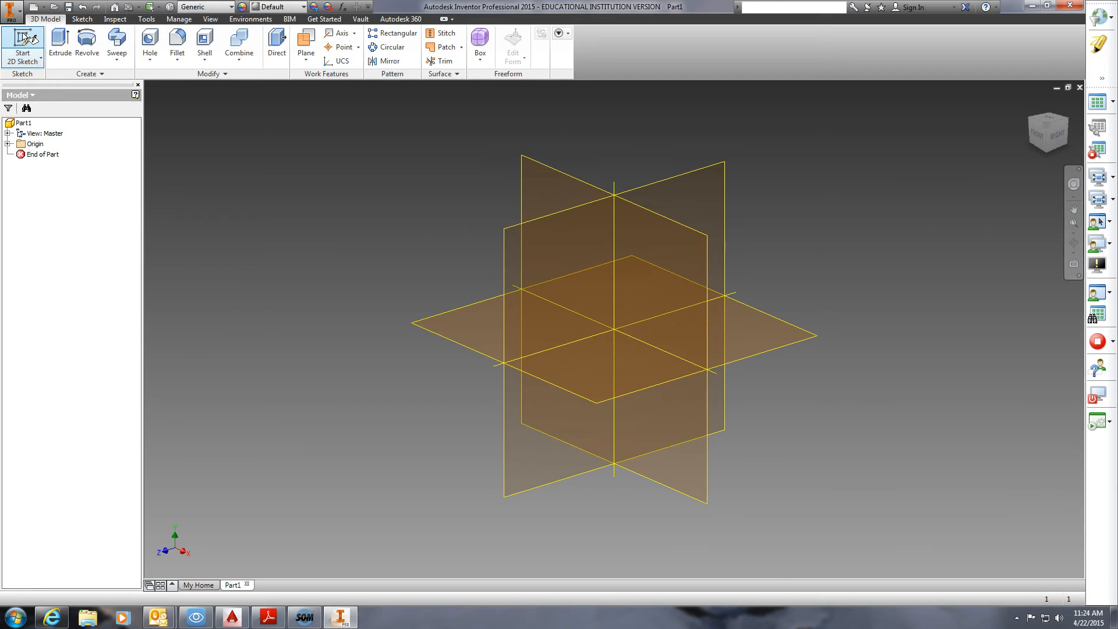
left_click(534, 184)
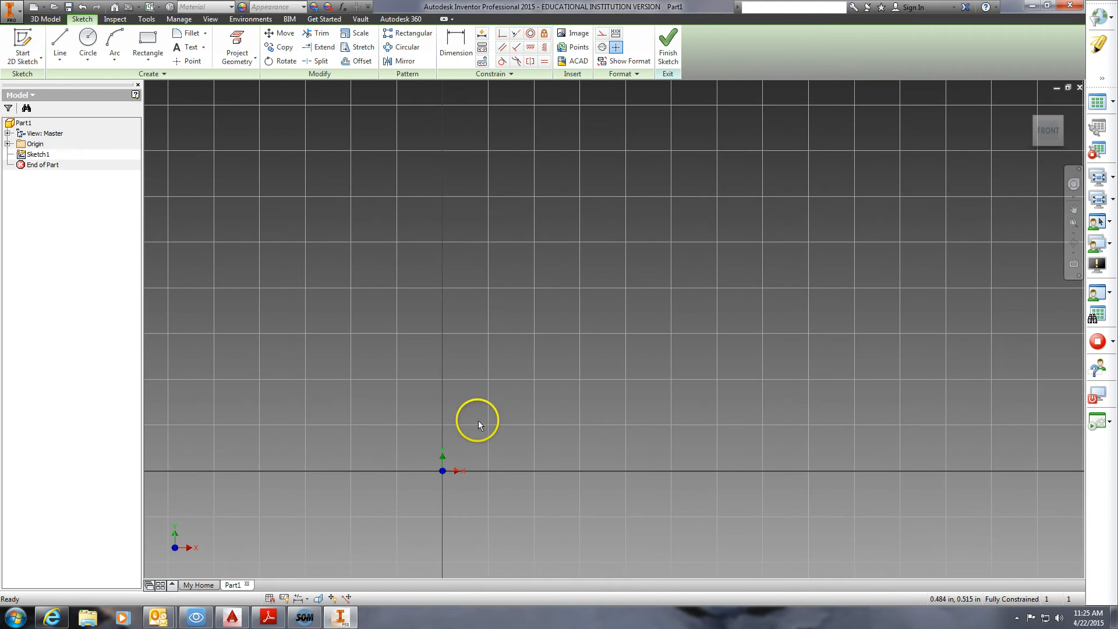
left_click(148, 42)
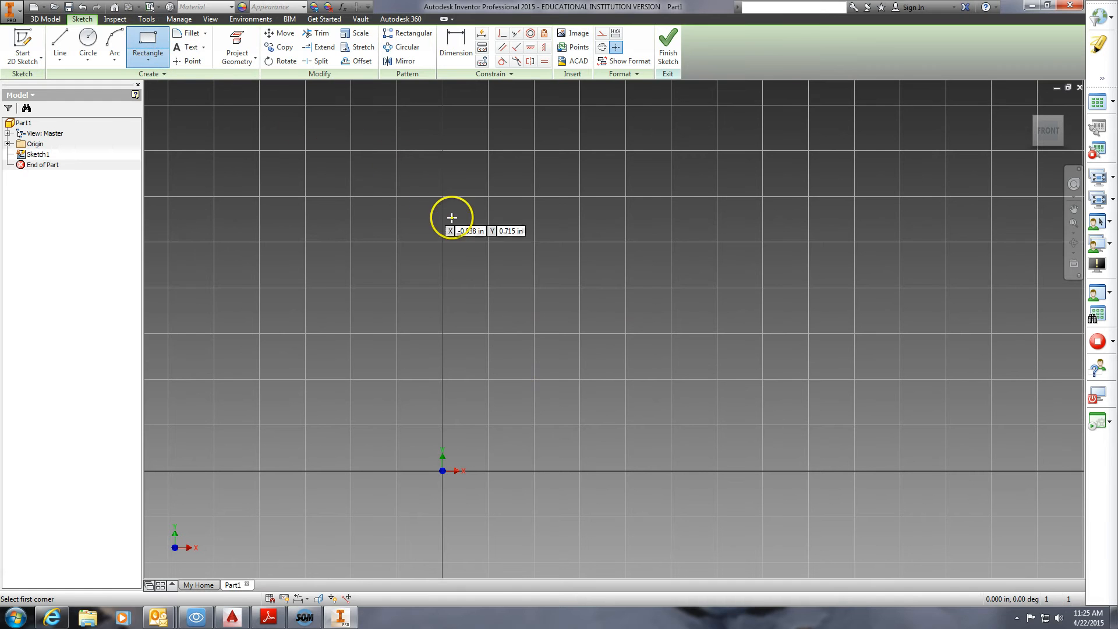
left_click(491, 423)
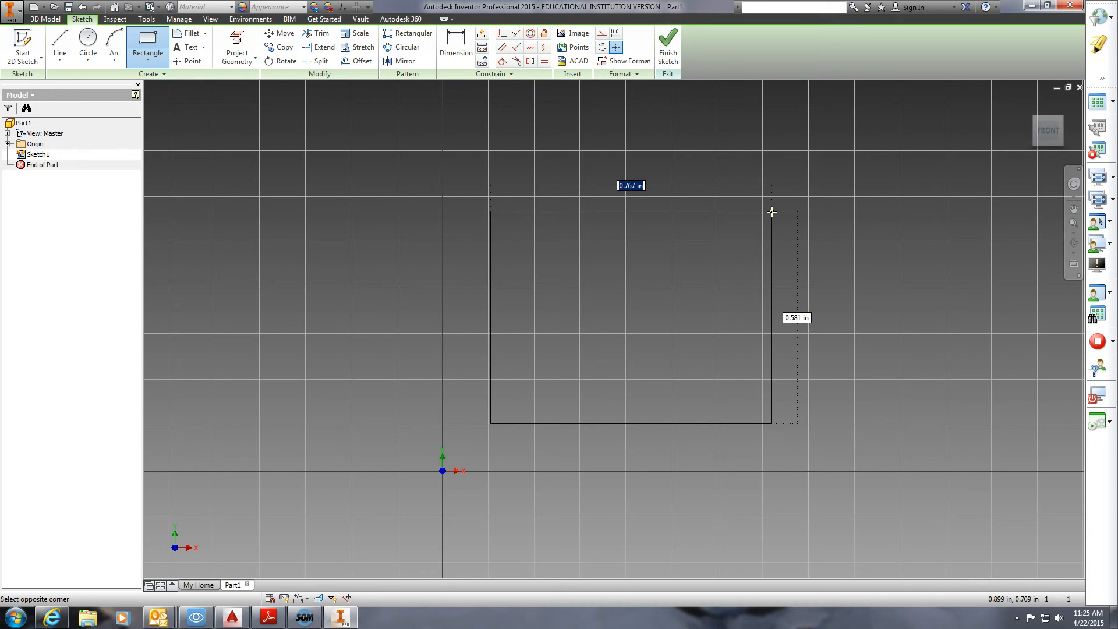
key("Tab")
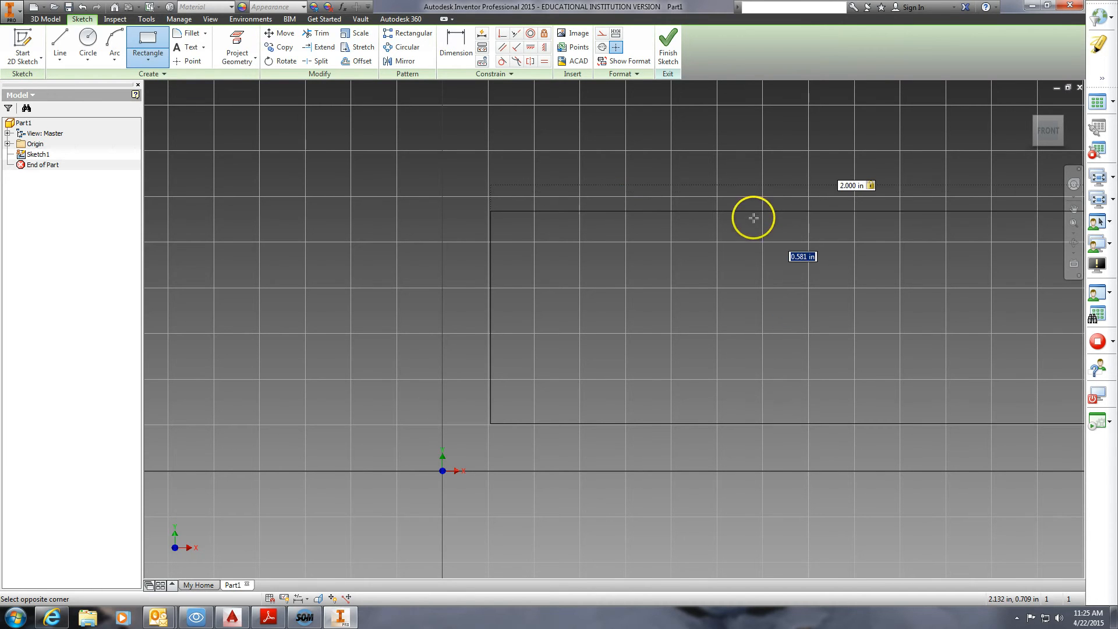
scroll(785, 279, "up", 3)
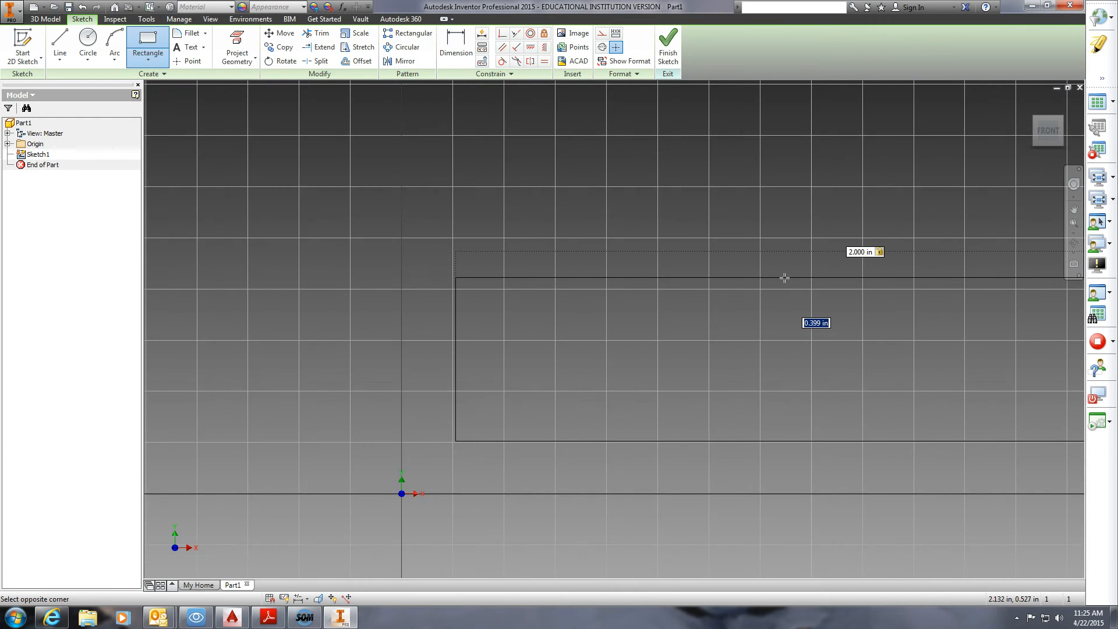
scroll(784, 278, "up", 3)
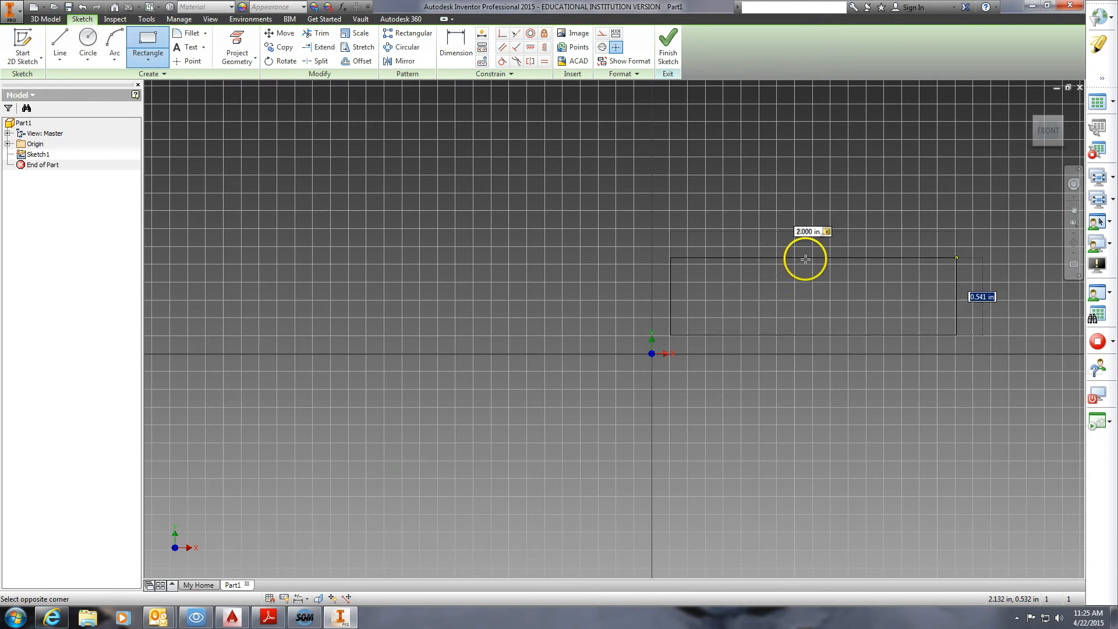
middle_click_drag(786, 268, 594, 330)
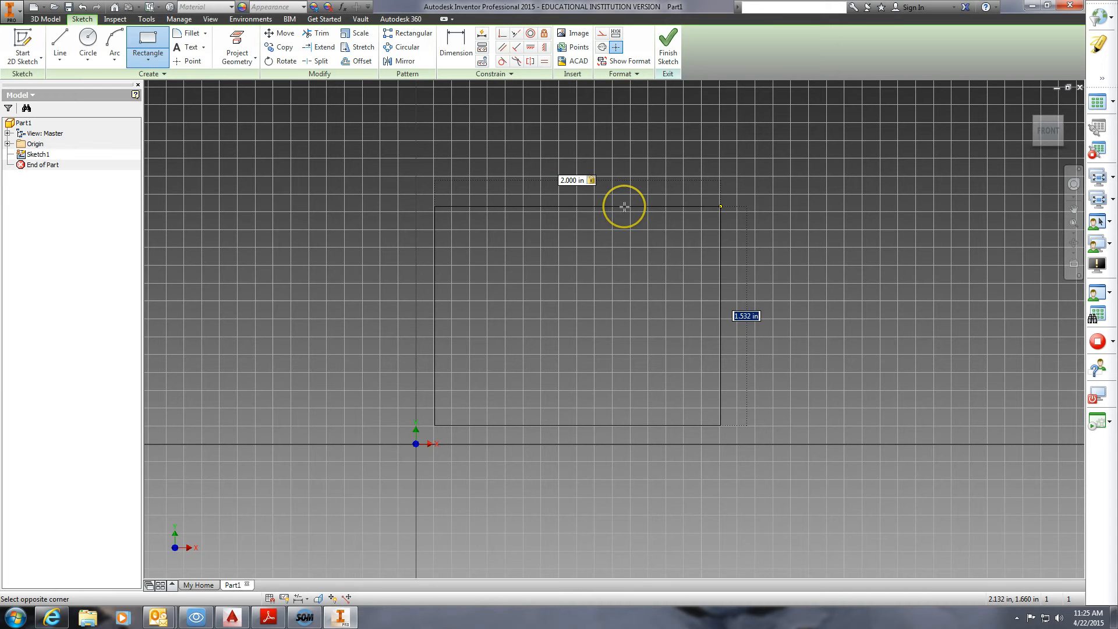
key("Tab")
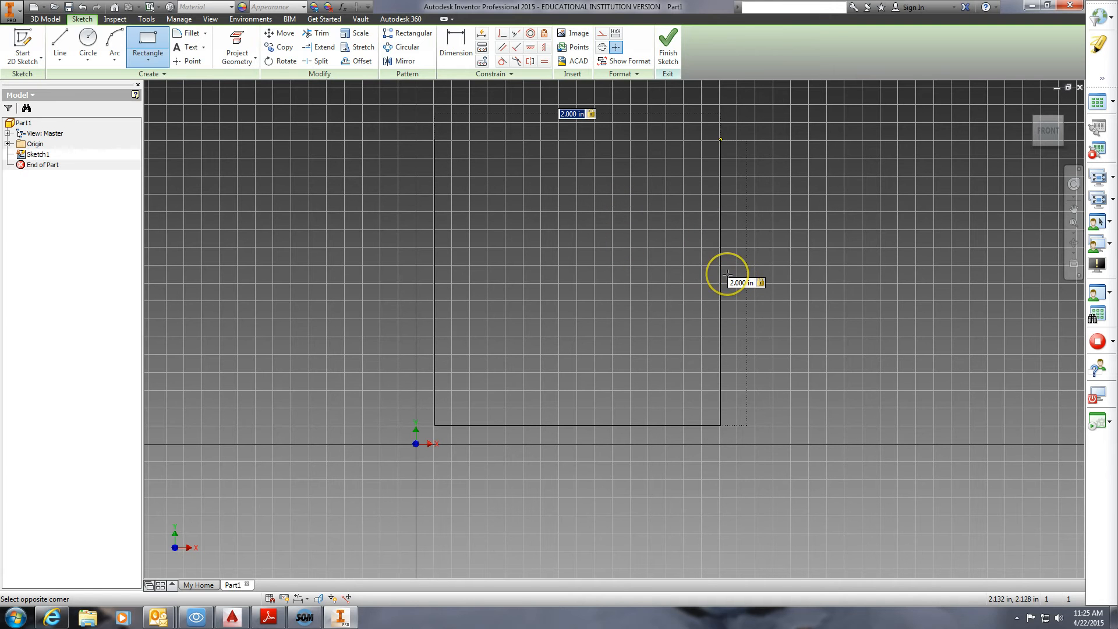
key("Return")
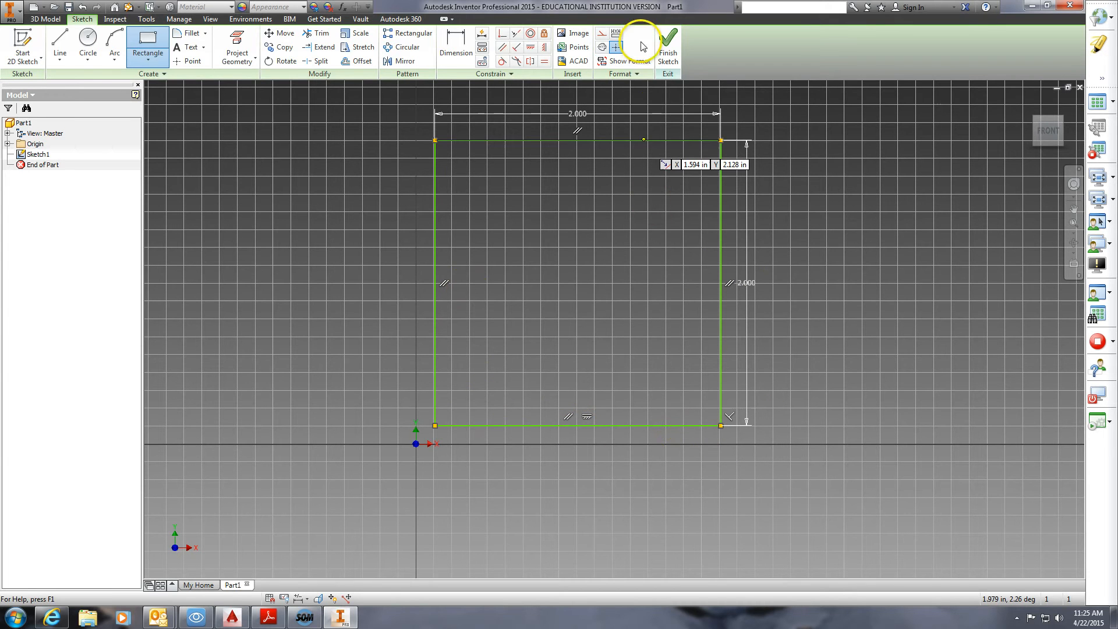
left_click(669, 43)
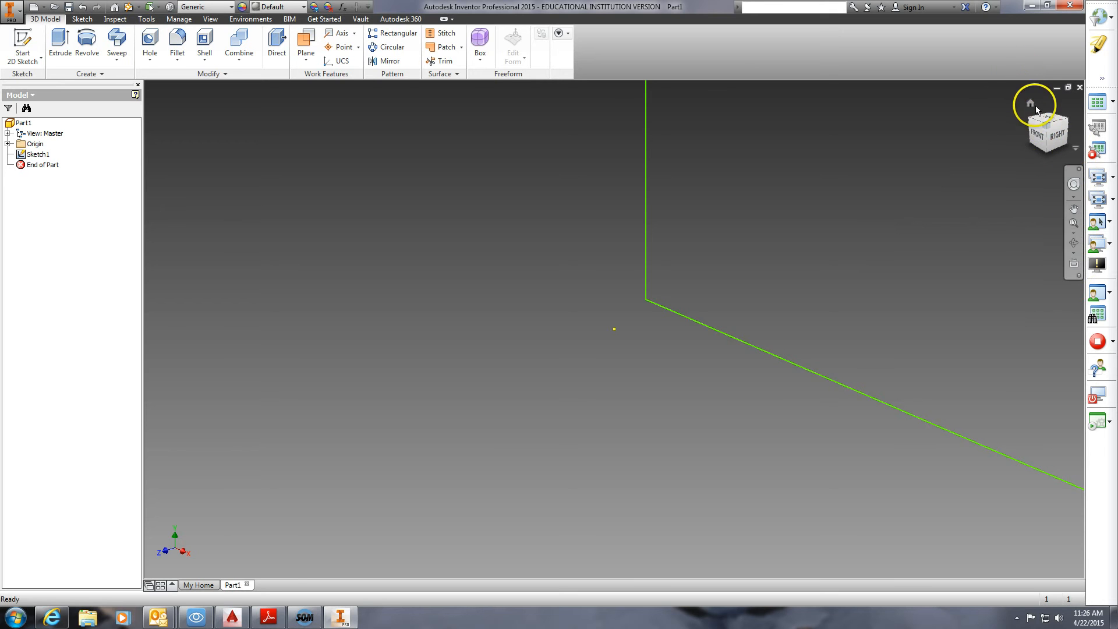
Extrude the square profile 2 in toward the front to form a cube, and show the part in the home view
left_click(1030, 102)
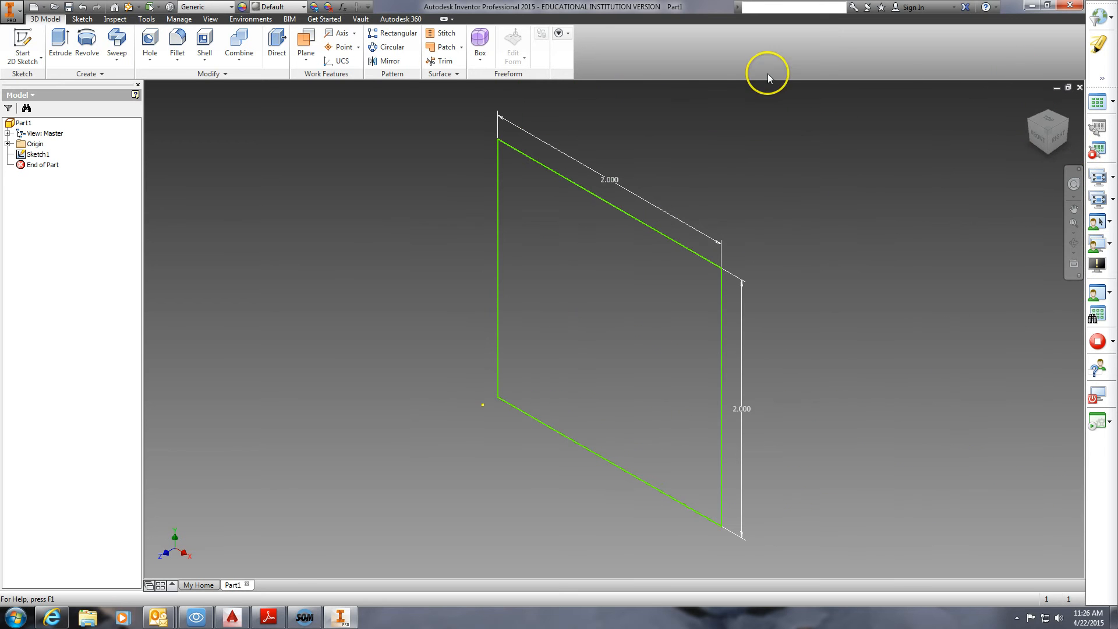
left_click(58, 39)
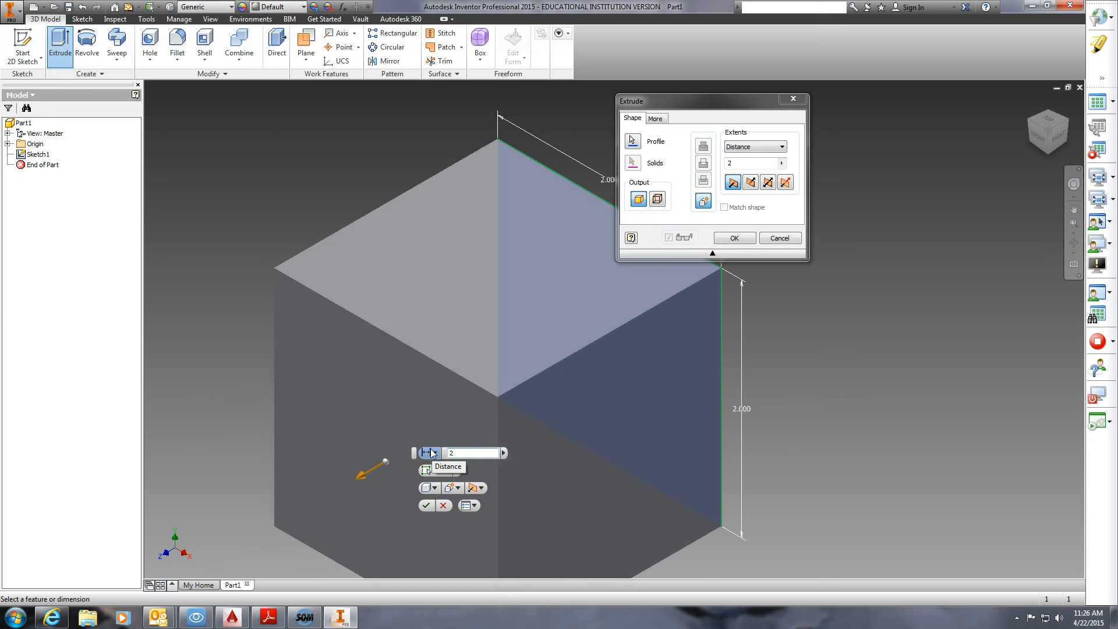
key("Return")
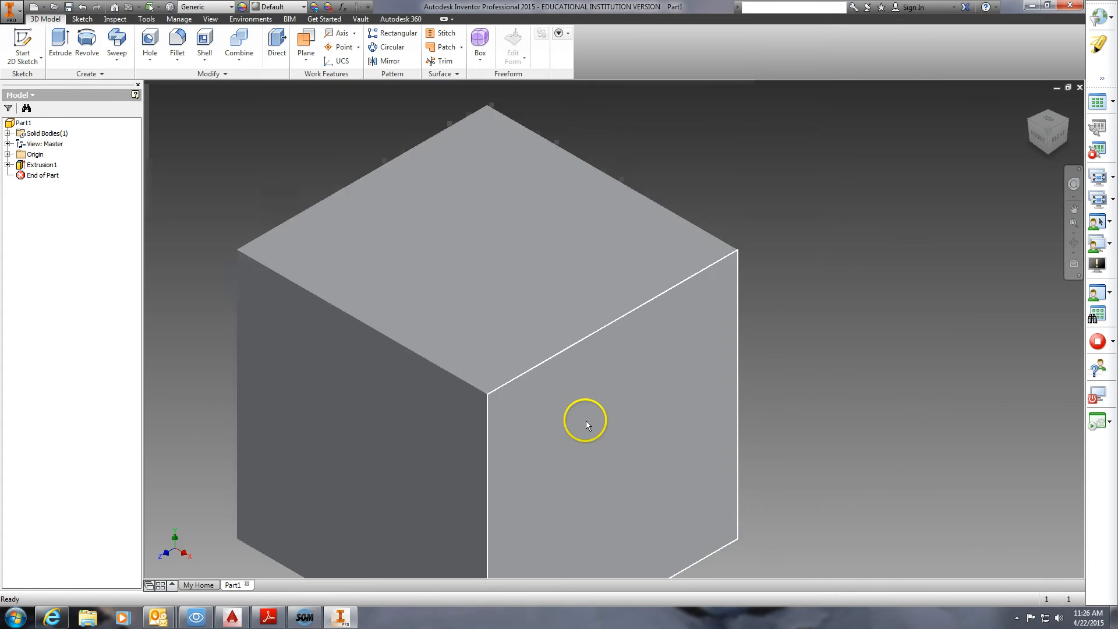
scroll(559, 424, "down", 5)
scroll(508, 428, "up", 3)
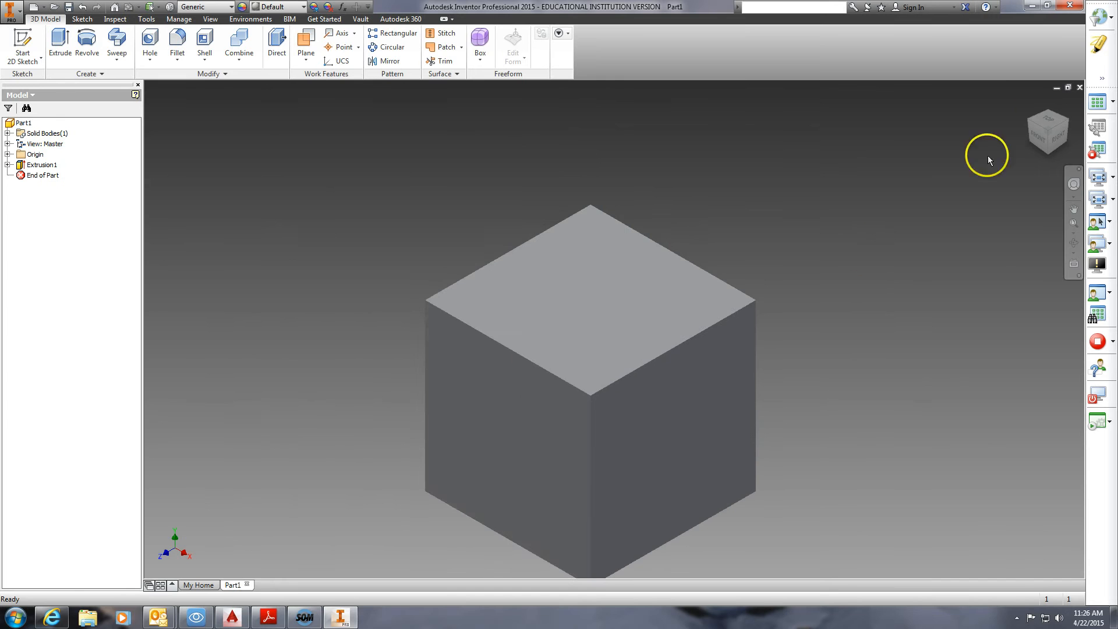
left_click(1030, 103)
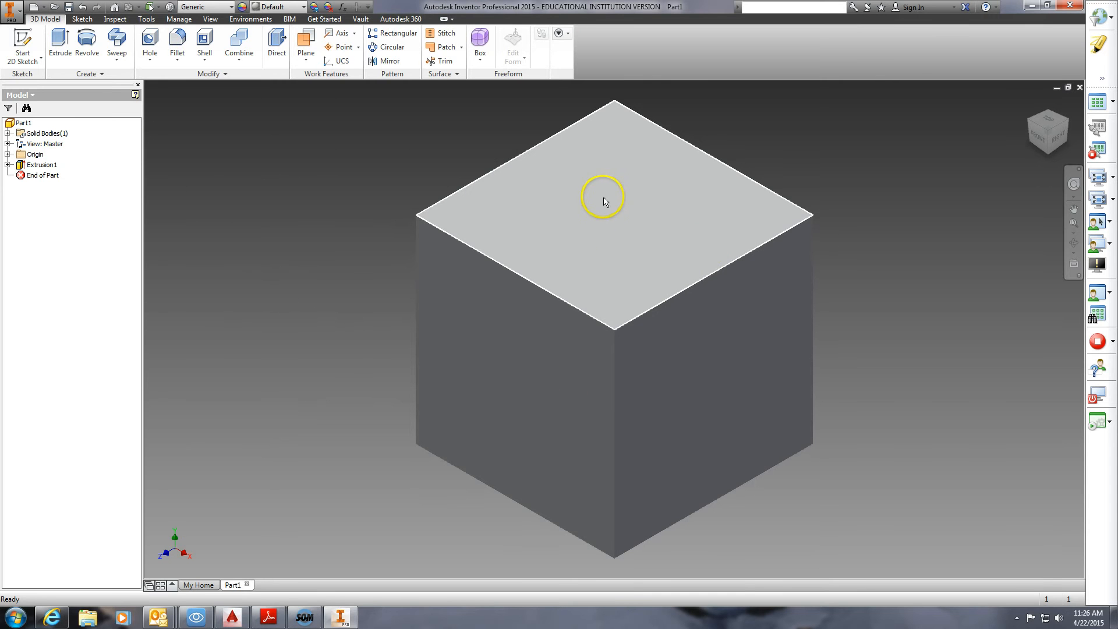
Create a sketch on the cube's top face with a single point at the centre of the face, and finish the sketch
left_click(26, 38)
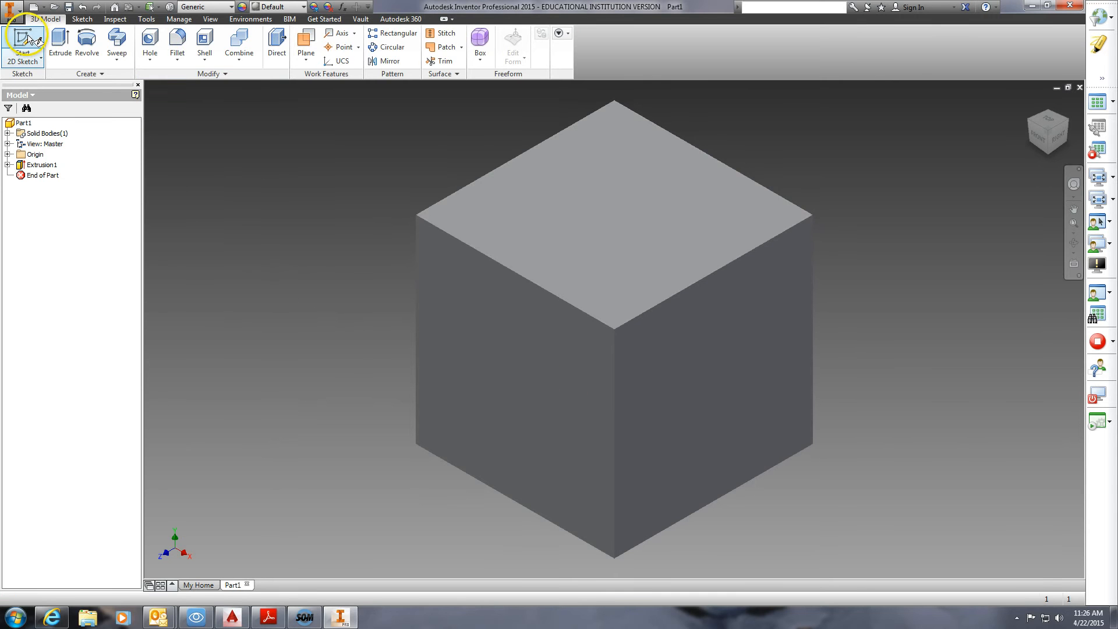
left_click(567, 213)
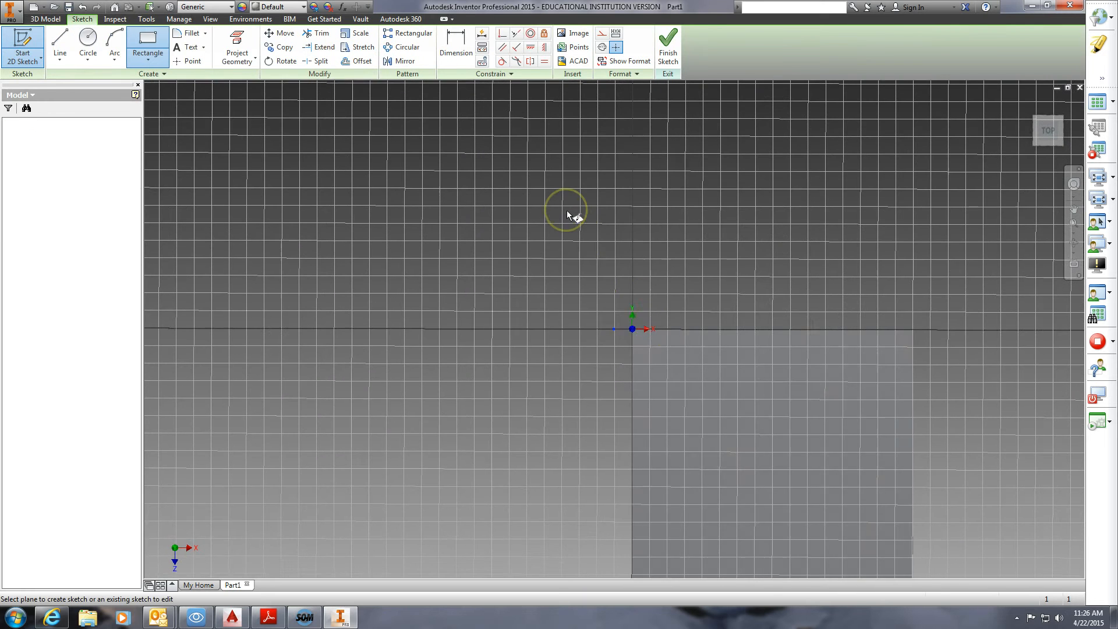
mouse_move(665, 303)
middle_mouse_down()
mouse_move(550, 192)
mouse_move(518, 184)
middle_mouse_up()
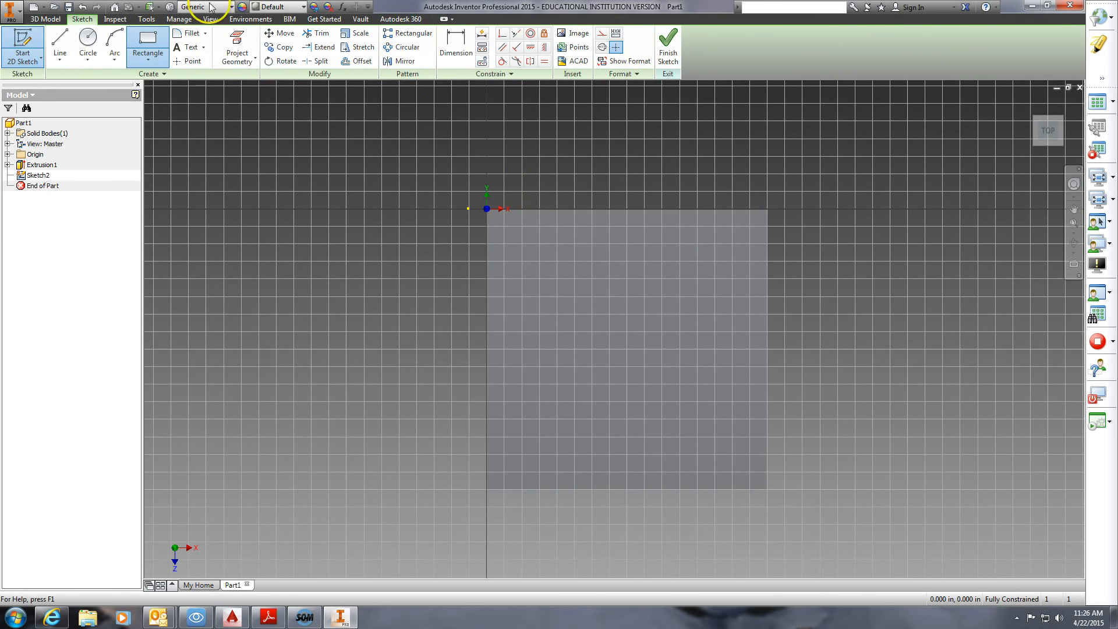
left_click(192, 61)
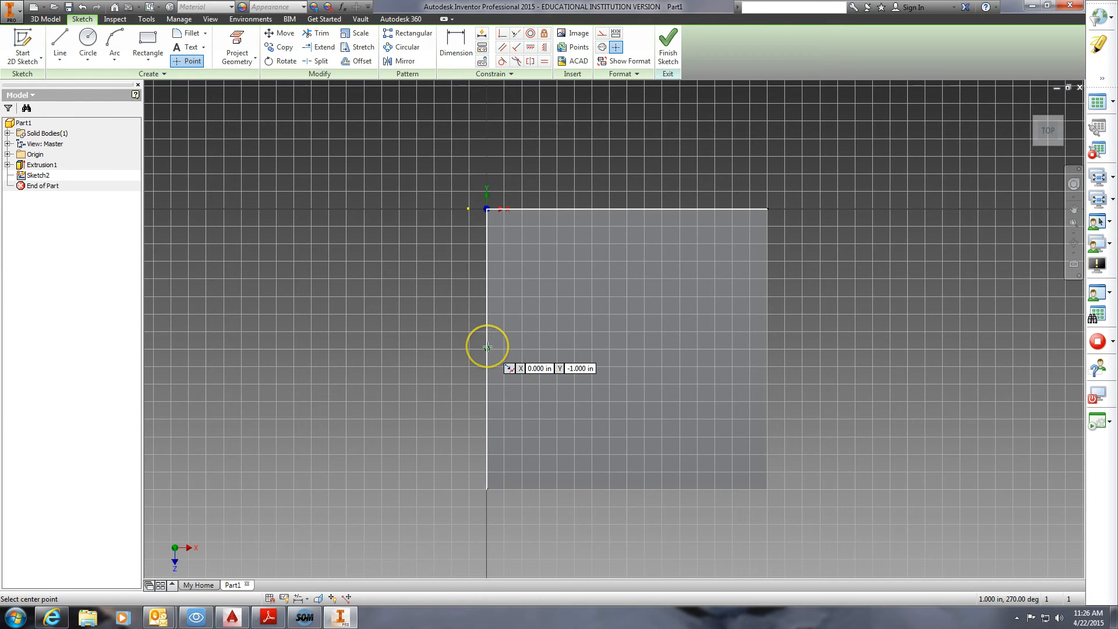
left_click(628, 349)
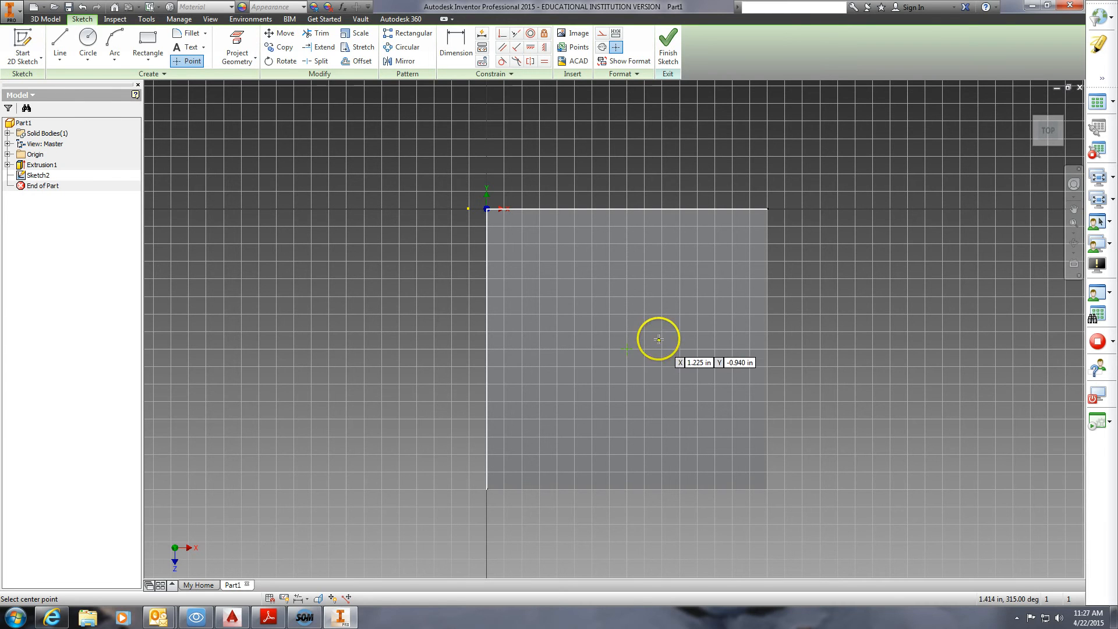
left_click(665, 54)
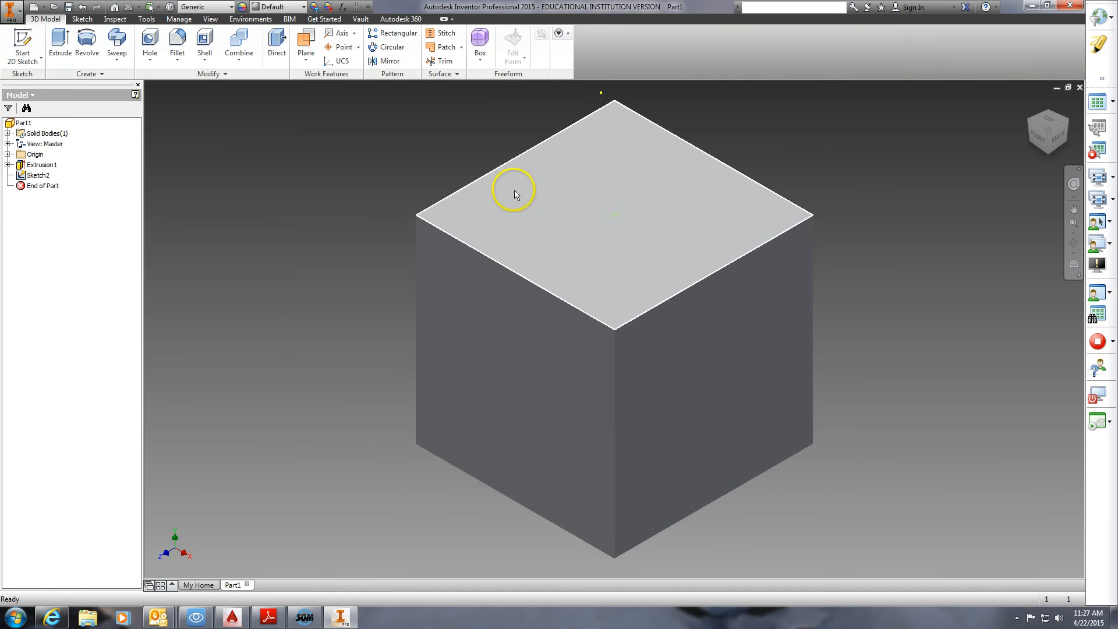
Cut a plain 1 in diameter hole through all of the cube at the top face's sketch point
left_click(149, 47)
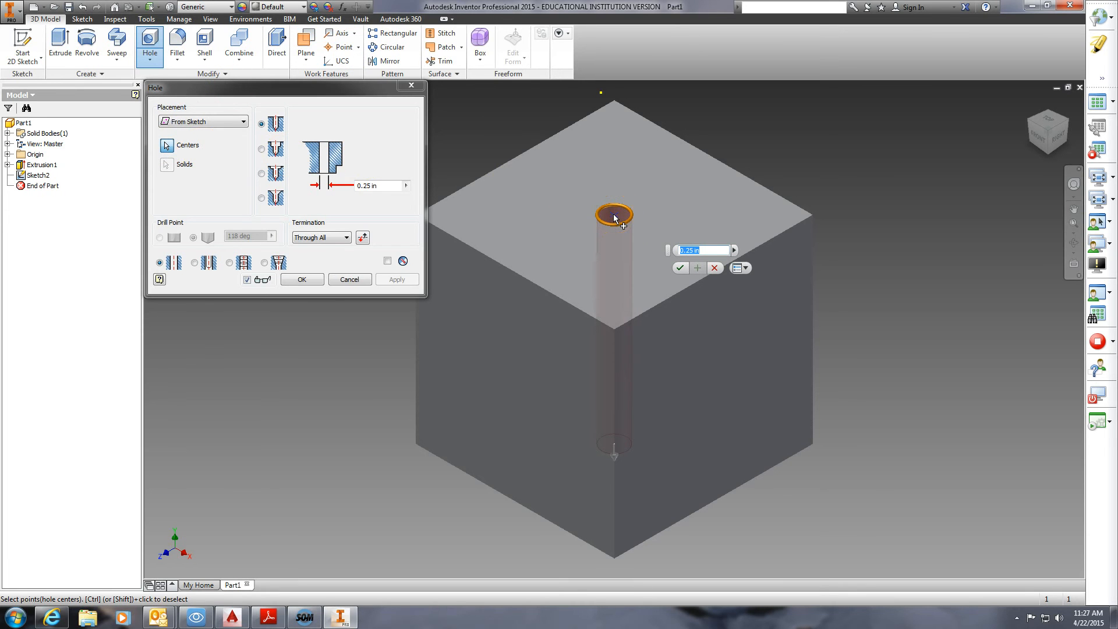
left_click_drag(706, 248, 634, 242)
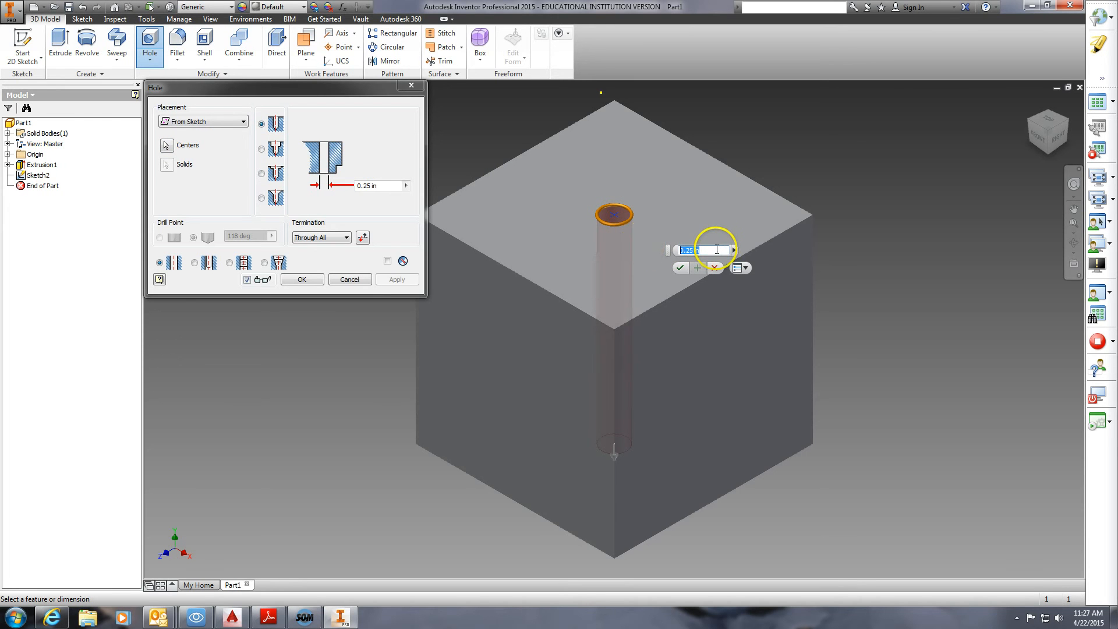
key("Return")
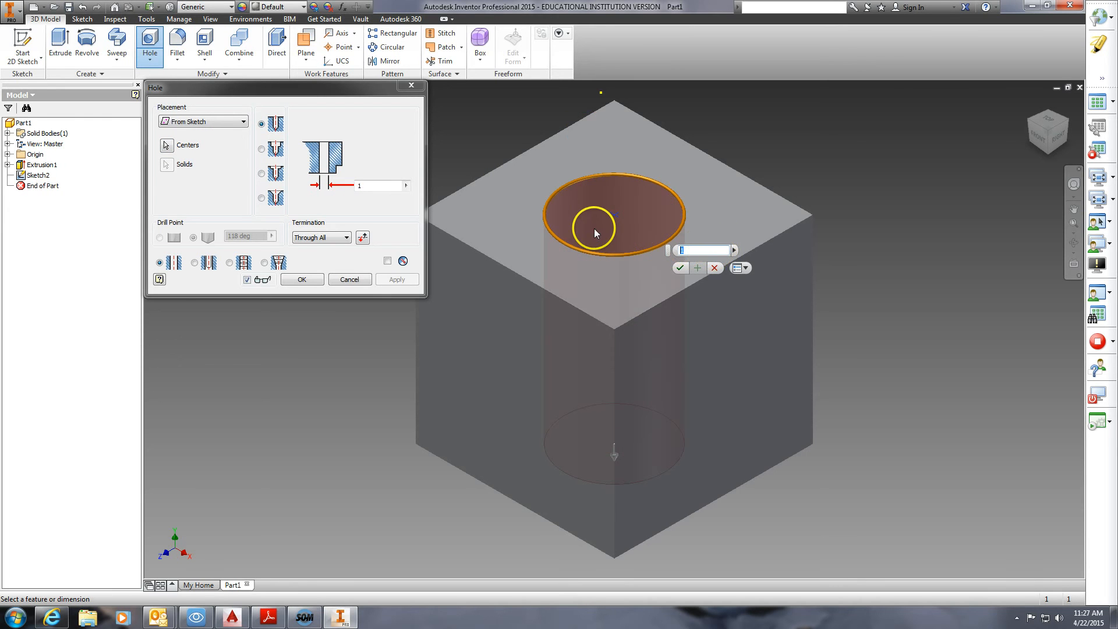
left_click(317, 282)
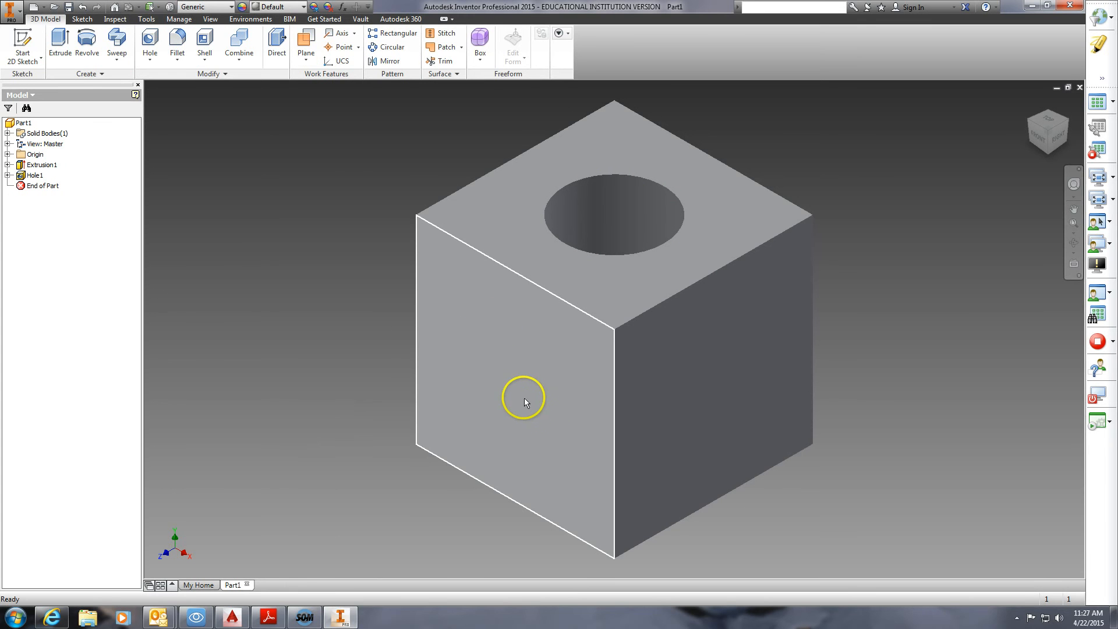
Sketch a 1.000 in diameter circle at the centre of the cube's front face, and finish the sketch
left_click(19, 40)
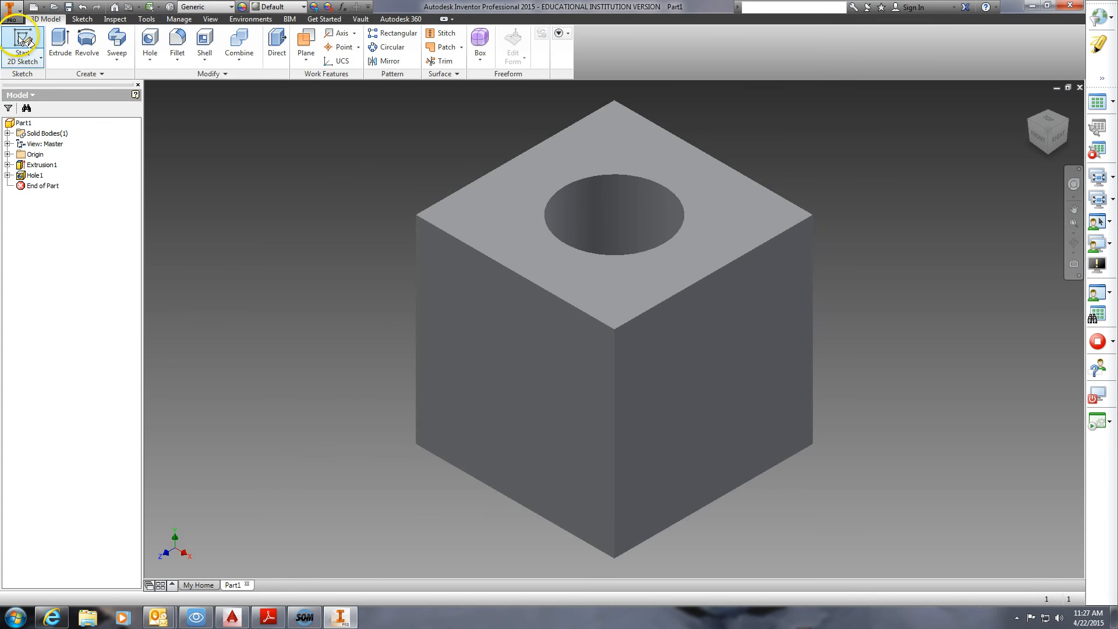
left_click(525, 361)
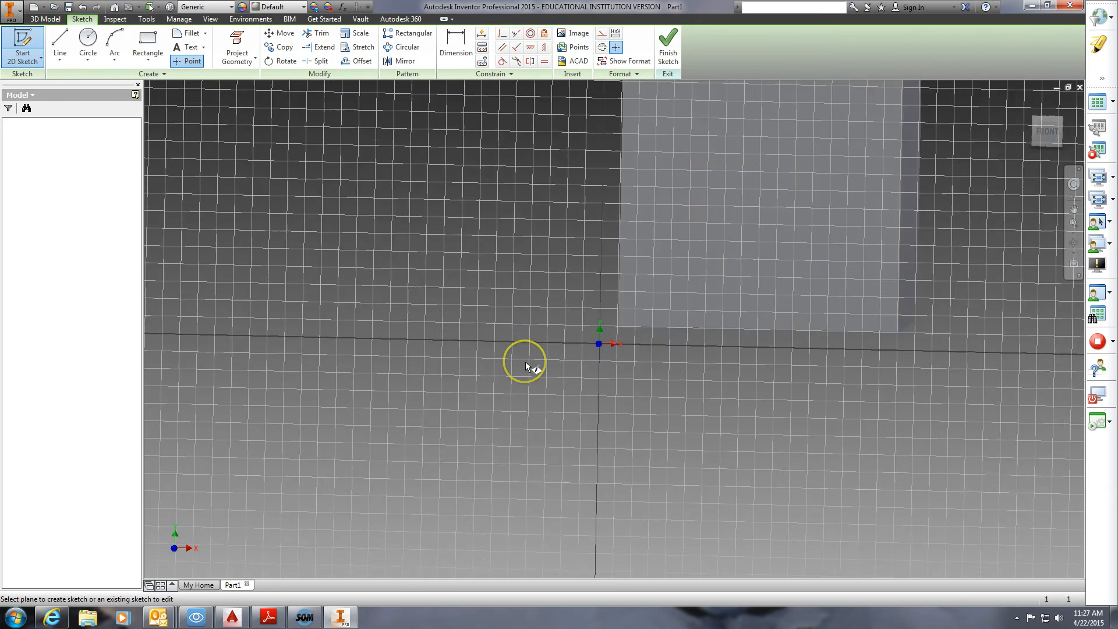
middle_click_drag(573, 170, 326, 361)
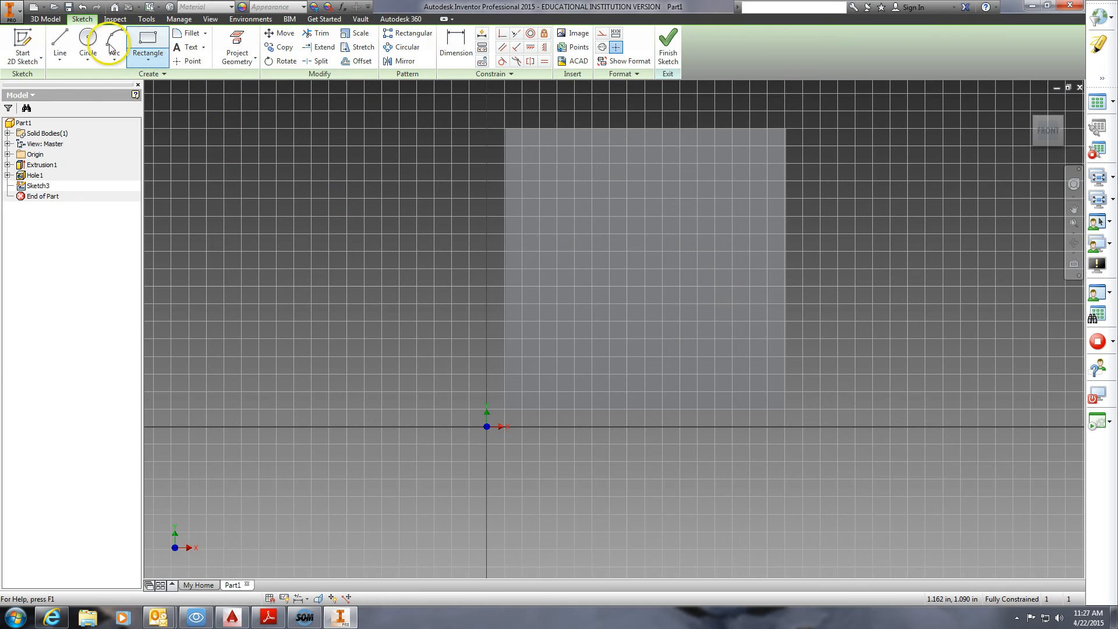
left_click(90, 39)
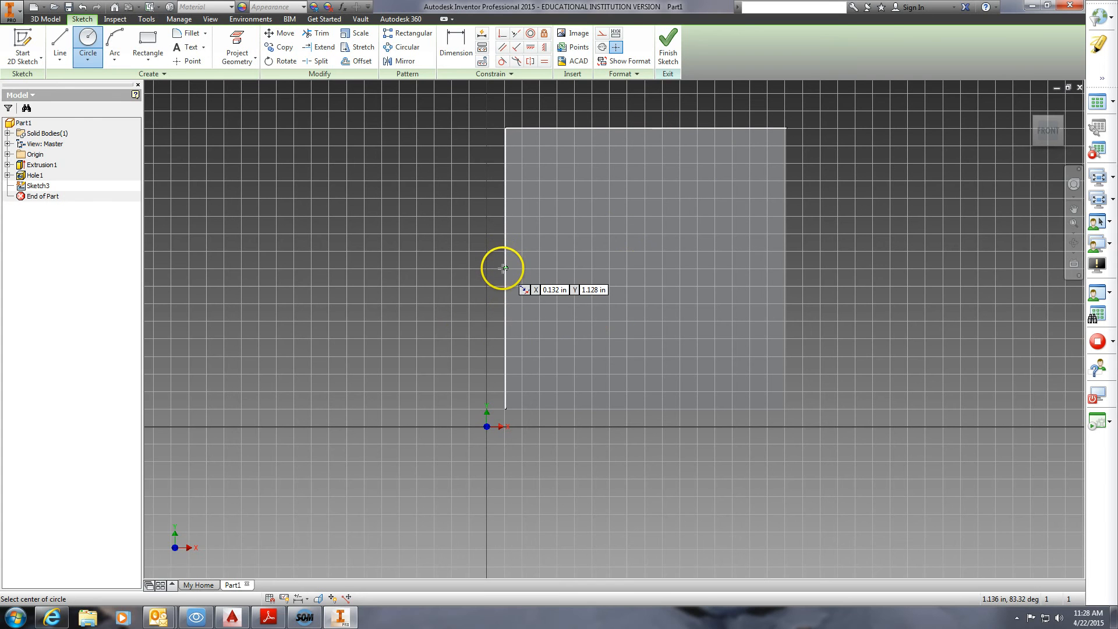
left_click(645, 267)
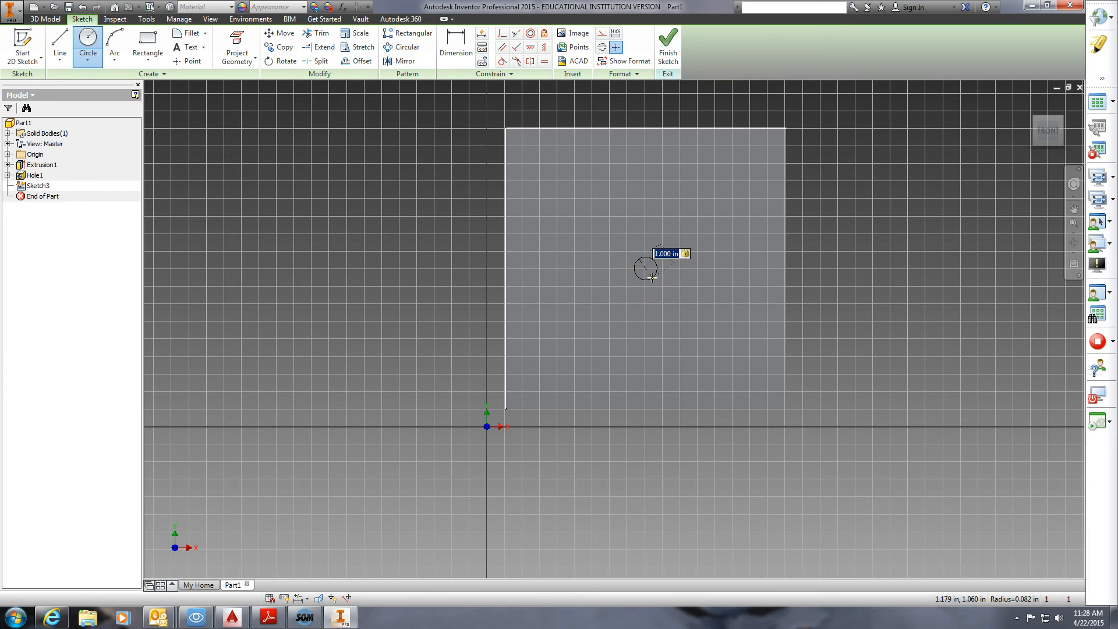
key("Return")
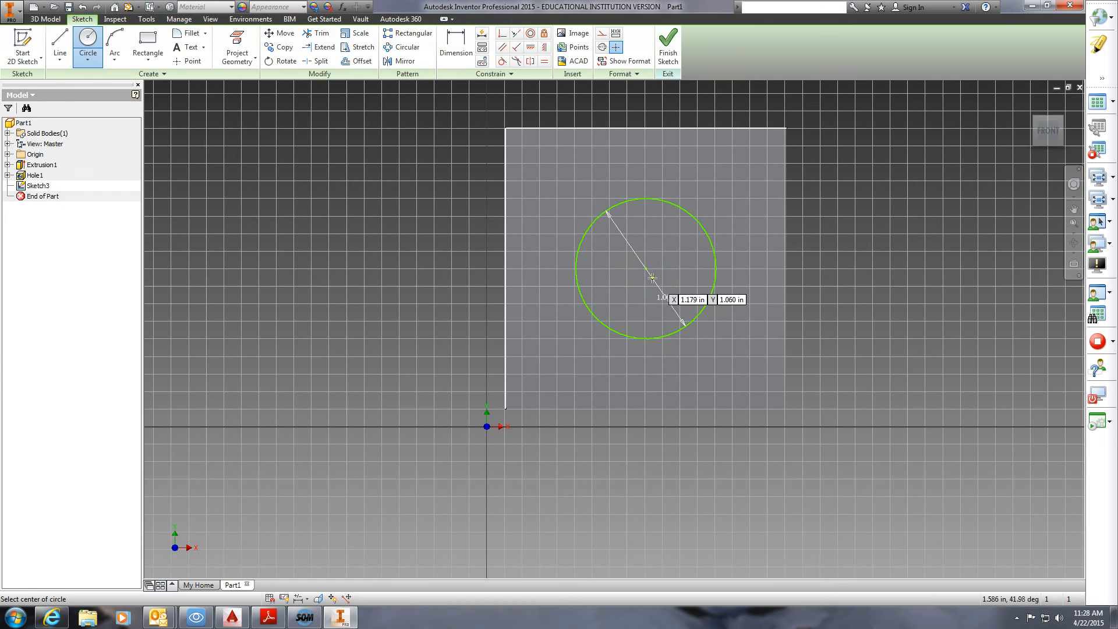
left_click(663, 51)
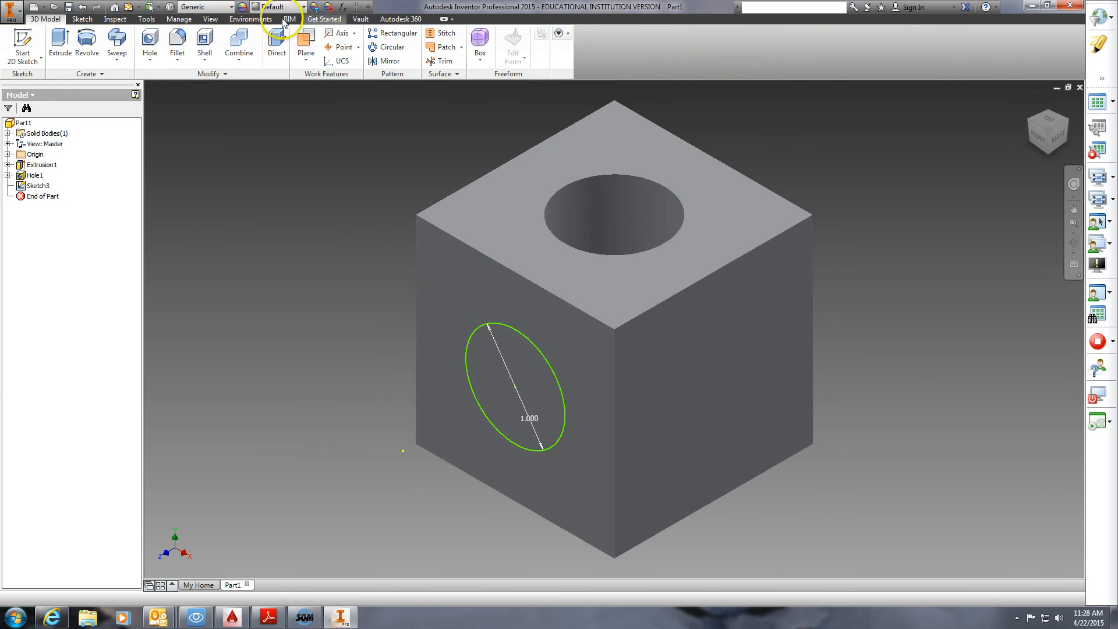
Extrude the front face's circle 0.5 in outward, joined to the cube as a cylindrical boss
left_click(58, 39)
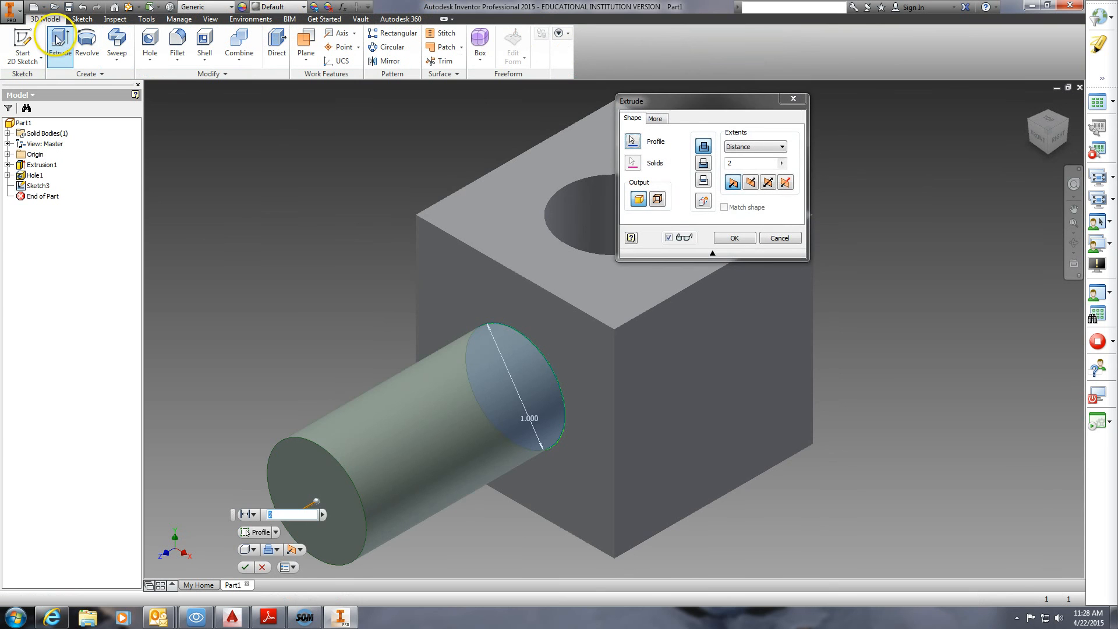
left_click(725, 165)
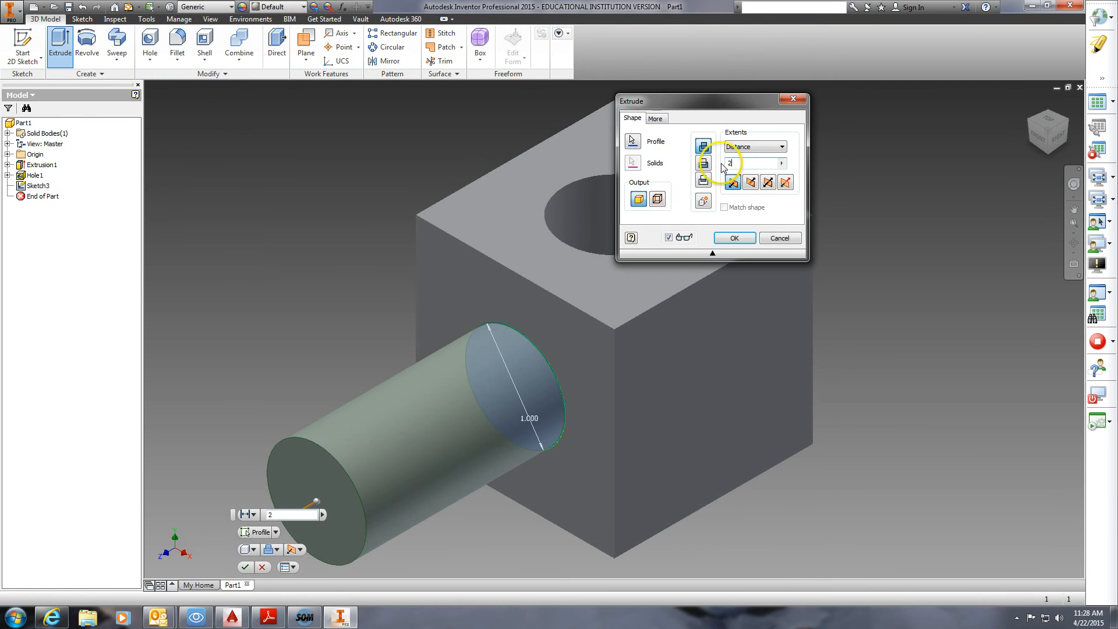
left_click_drag(722, 168, 713, 169)
type(".5")
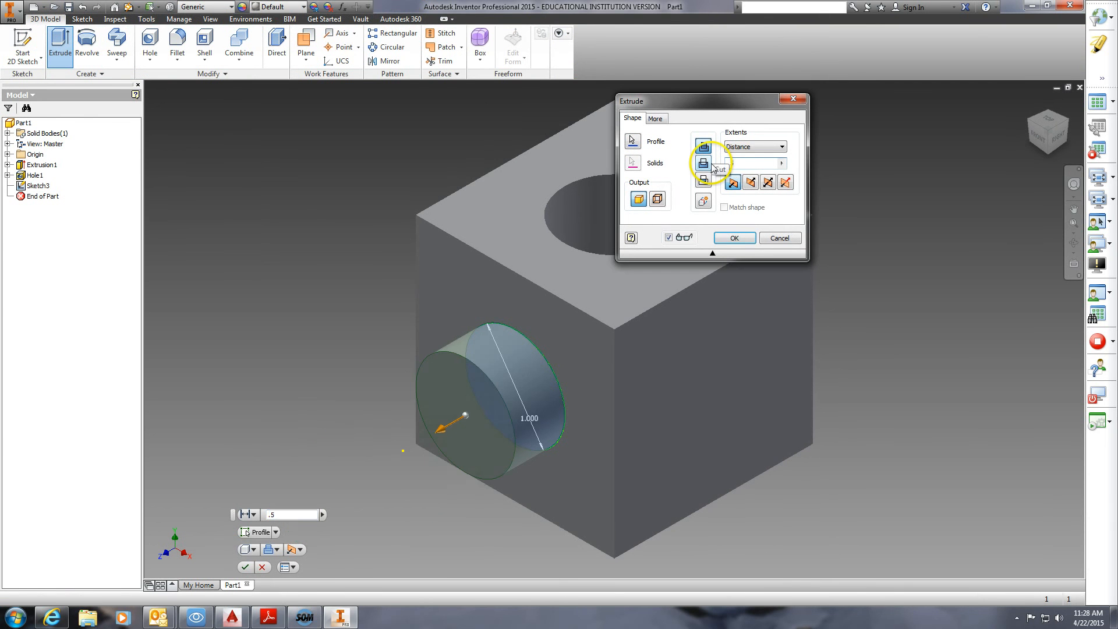
left_click(703, 164)
left_click(734, 238)
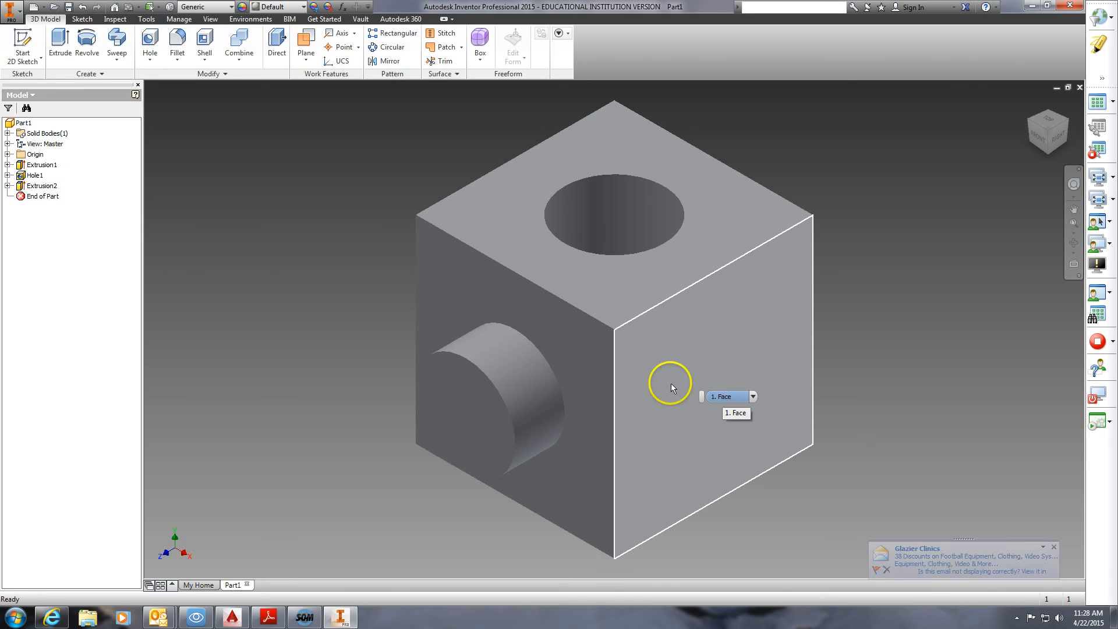
Sketch a 0.500 in by 0.500 in construction square on the cube's right face, starting from the face's upper-left corner
left_click(22, 39)
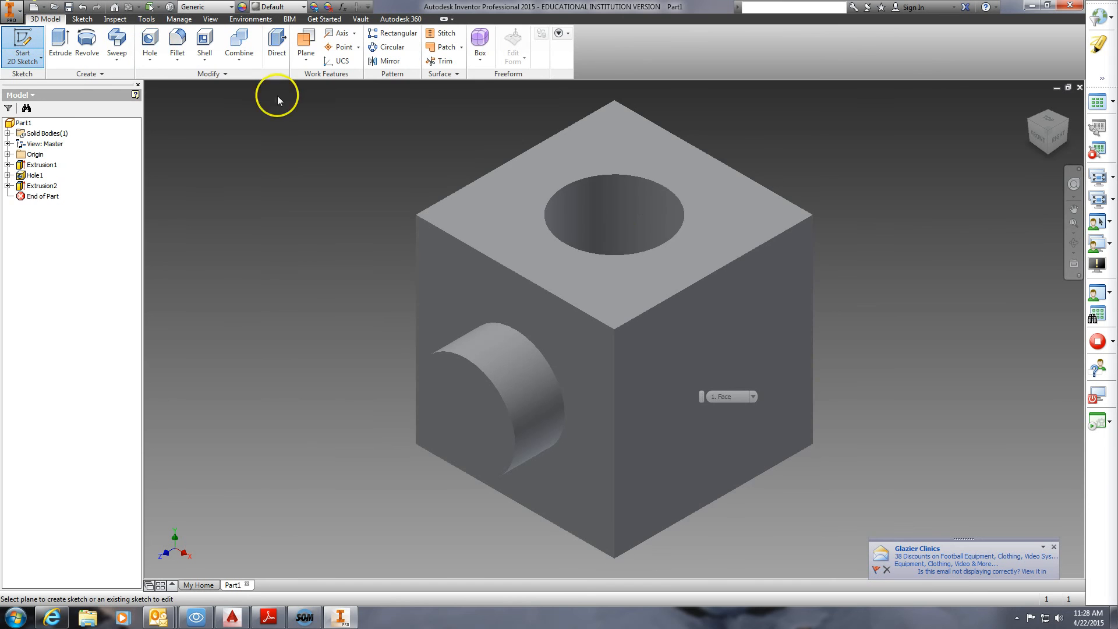
left_click(717, 333)
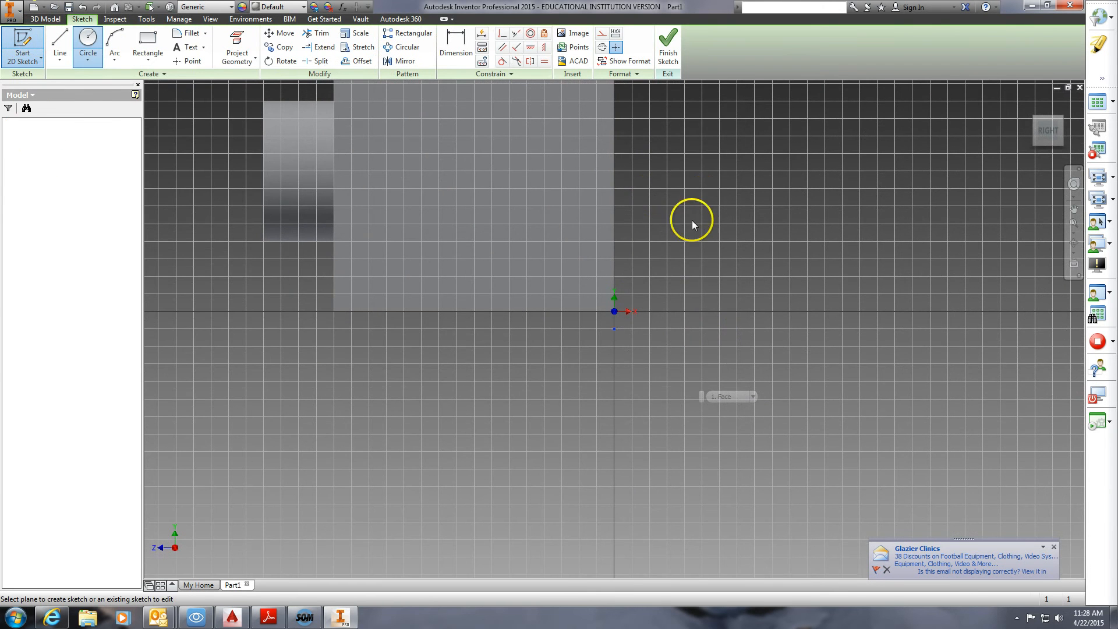
left_click_drag(600, 216, 685, 328)
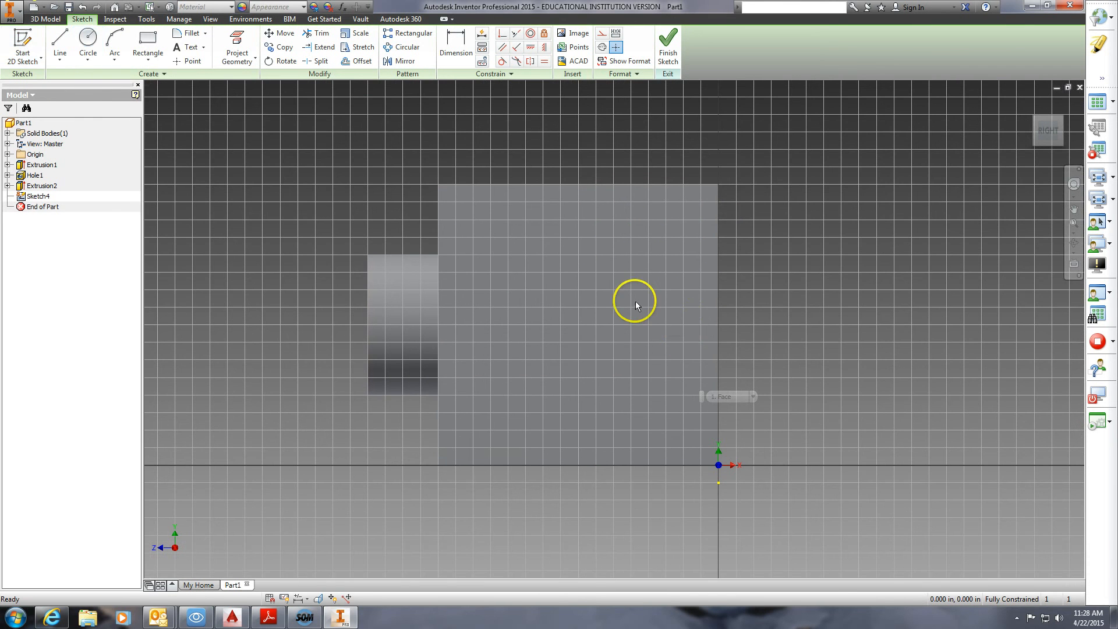
left_click_drag(617, 289, 510, 222)
mouse_move(578, 243)
left_mouse_down()
mouse_move(656, 270)
mouse_move(629, 242)
left_mouse_up()
mouse_move(528, 206)
left_mouse_down()
mouse_move(483, 199)
mouse_move(534, 260)
mouse_move(611, 295)
left_mouse_up()
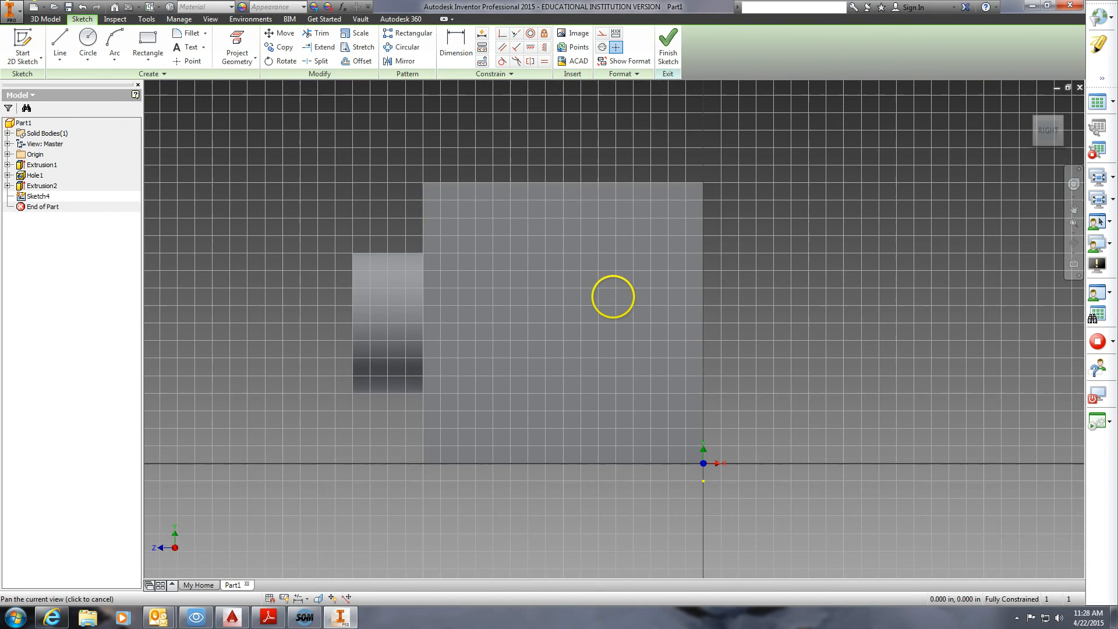
key("Escape")
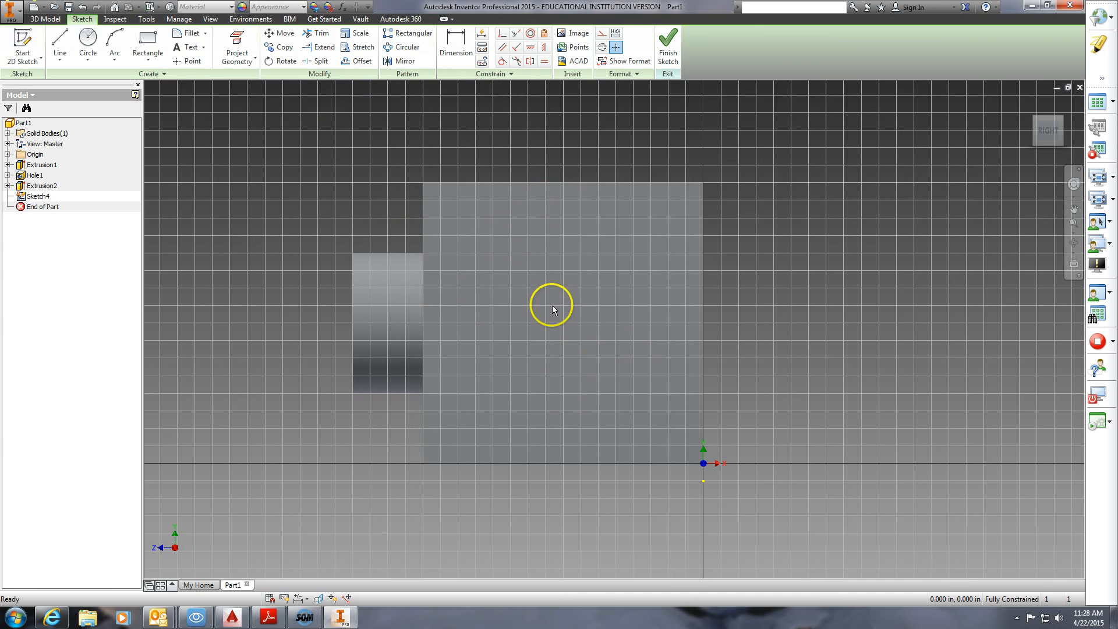
left_click(603, 35)
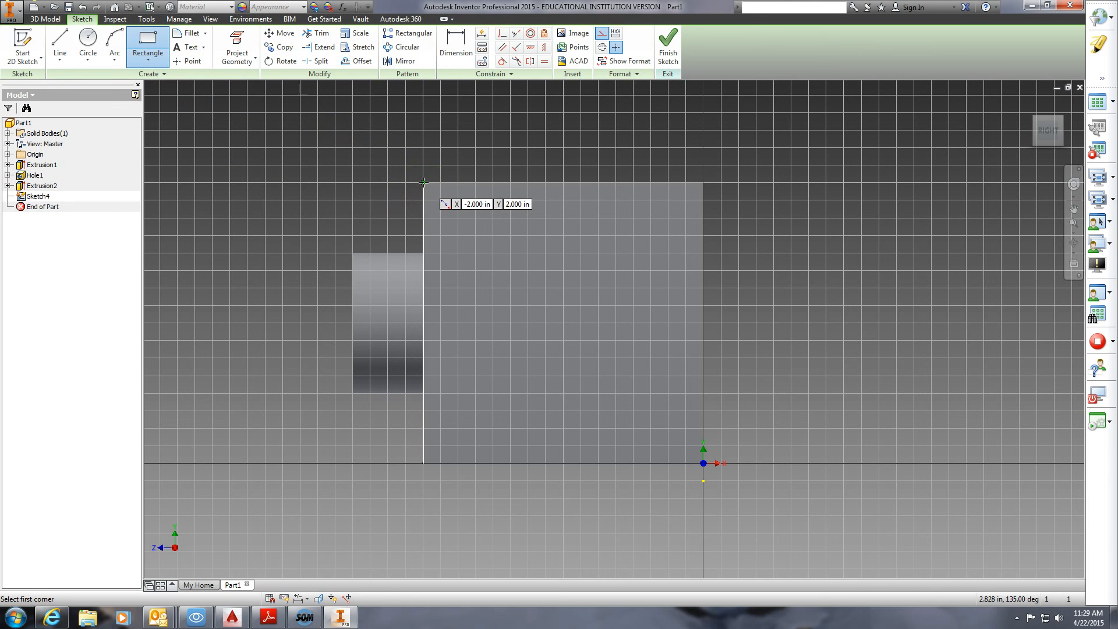
left_click_drag(423, 182, 496, 253)
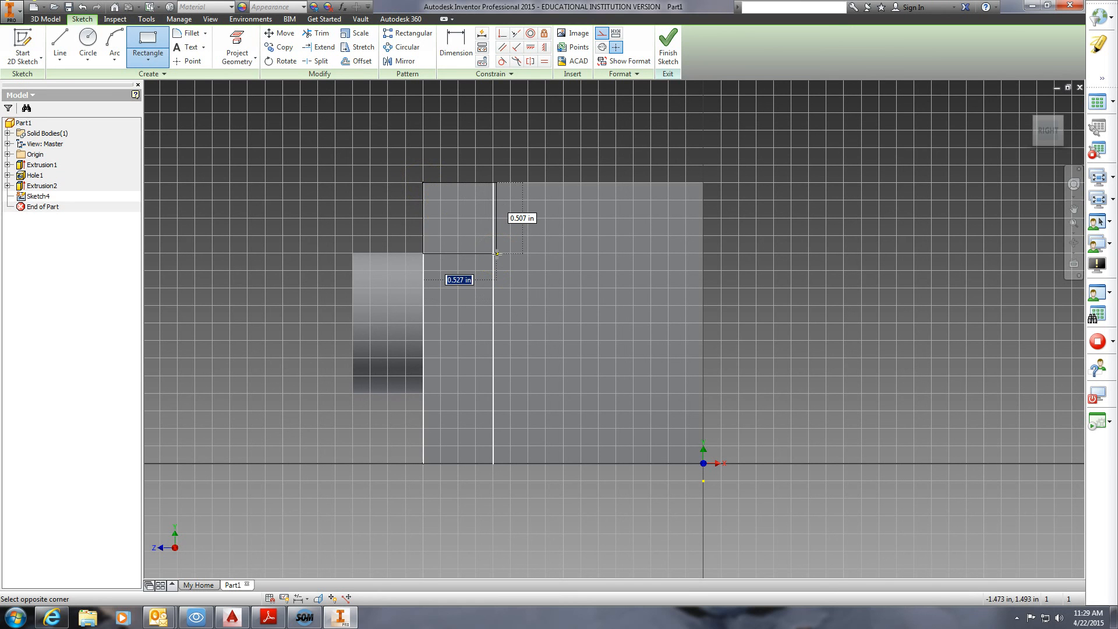
key("Tab")
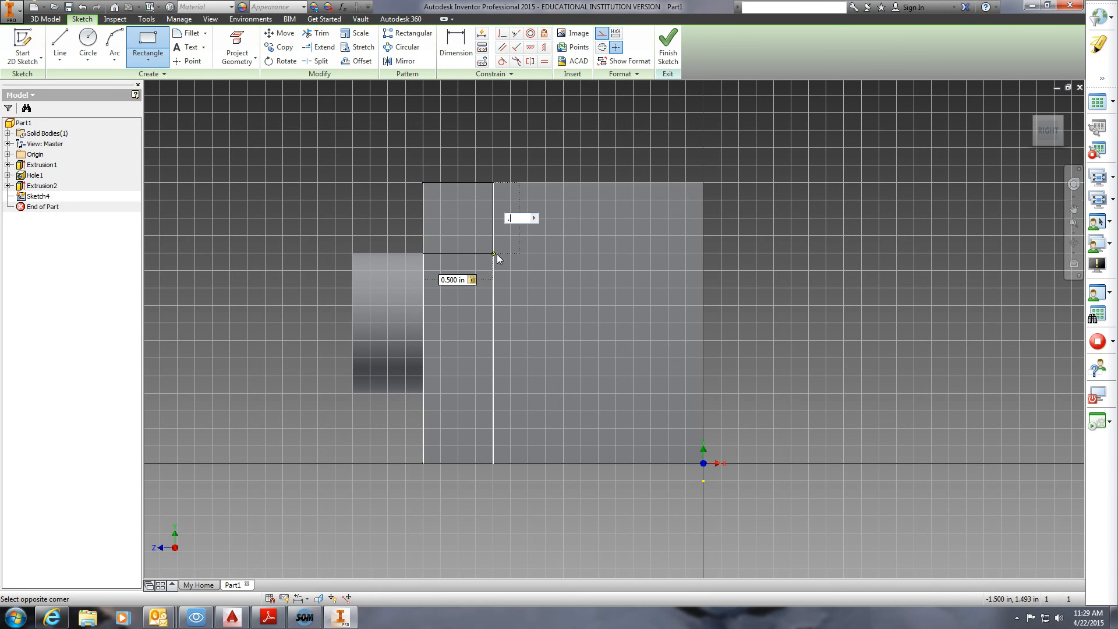
key("Return")
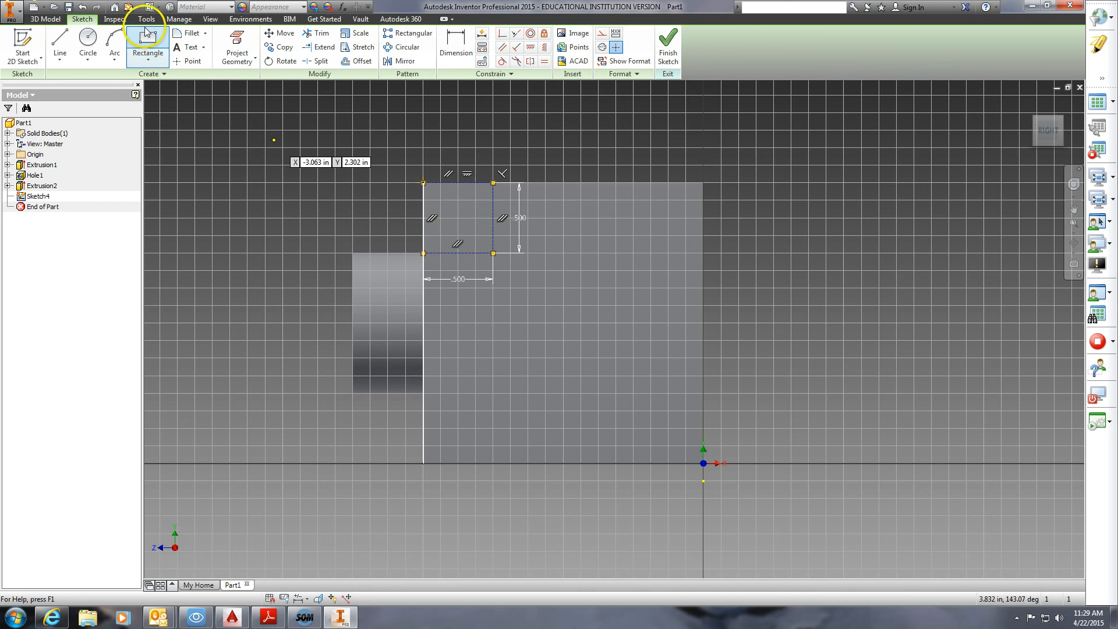
Sketch a solid-line 1.000 in square from the construction square's lower-right corner, and extrude it 0.5 in outward, joined to the cube
left_click(493, 253)
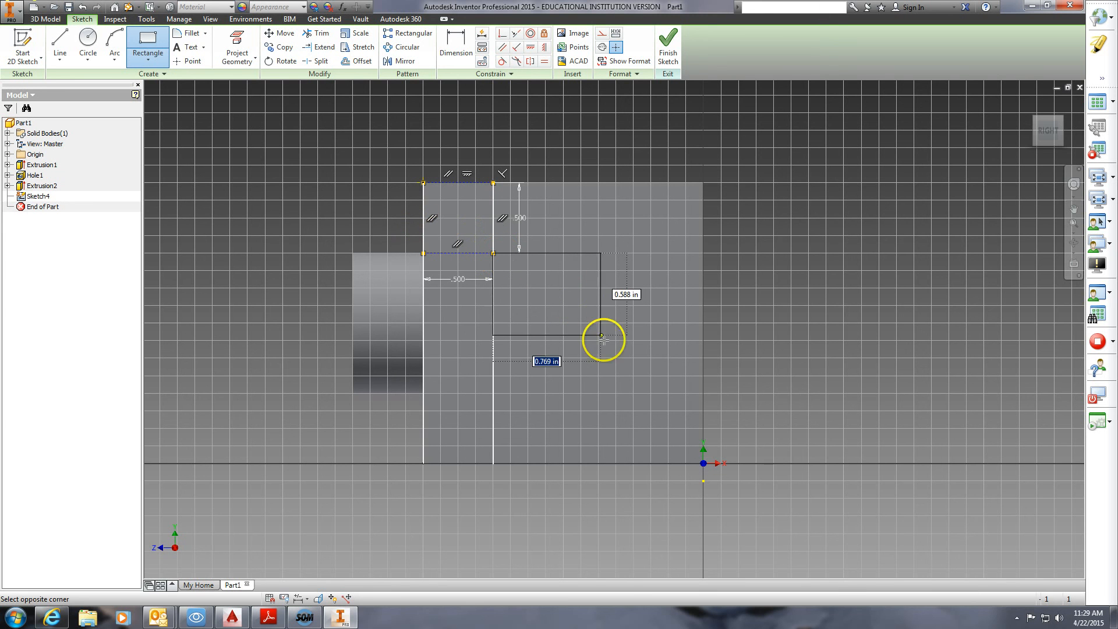
key("Tab")
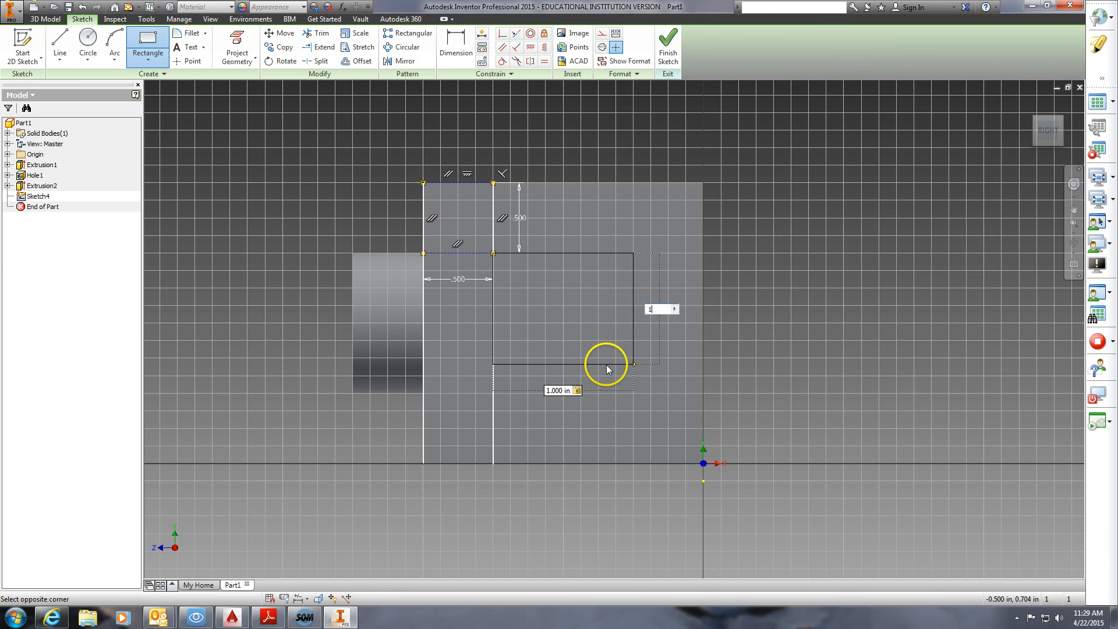
type("1")
key("Return")
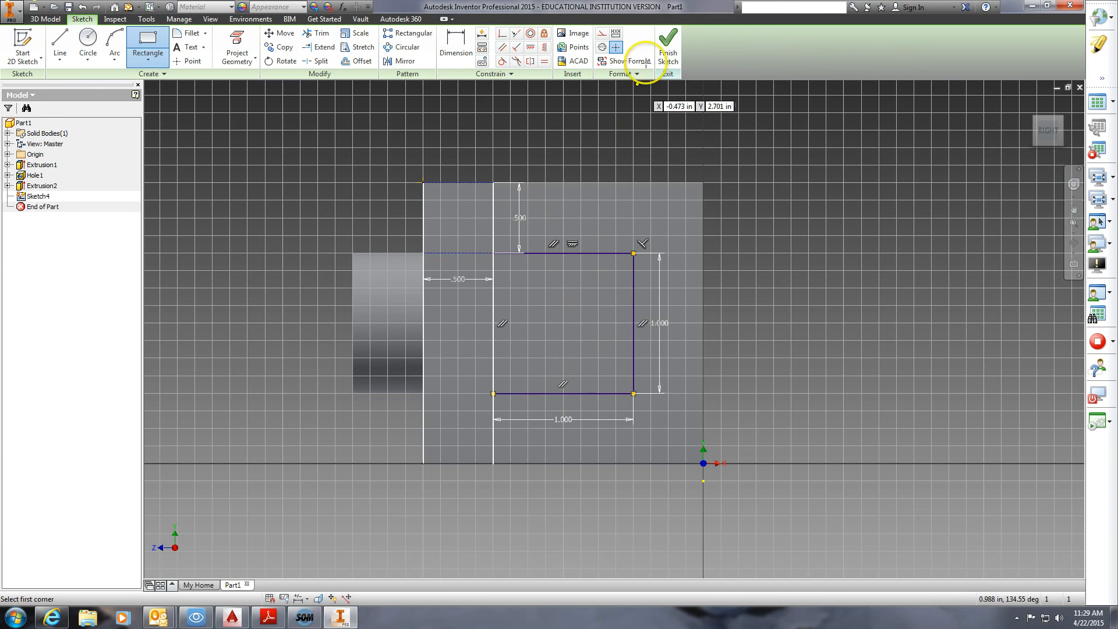
left_click(667, 47)
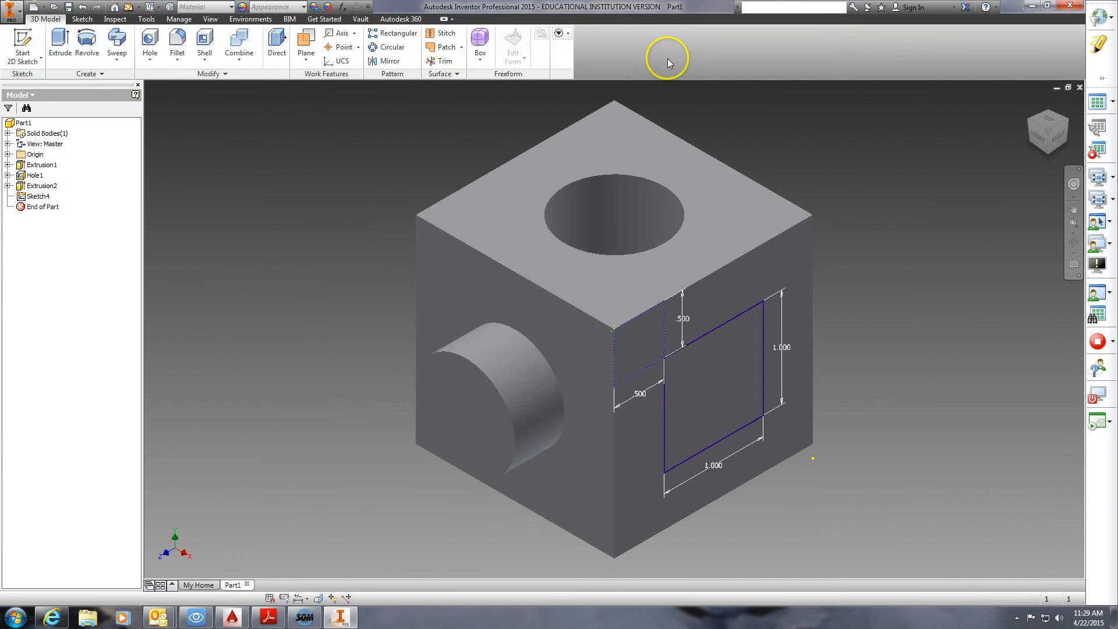
left_click(60, 38)
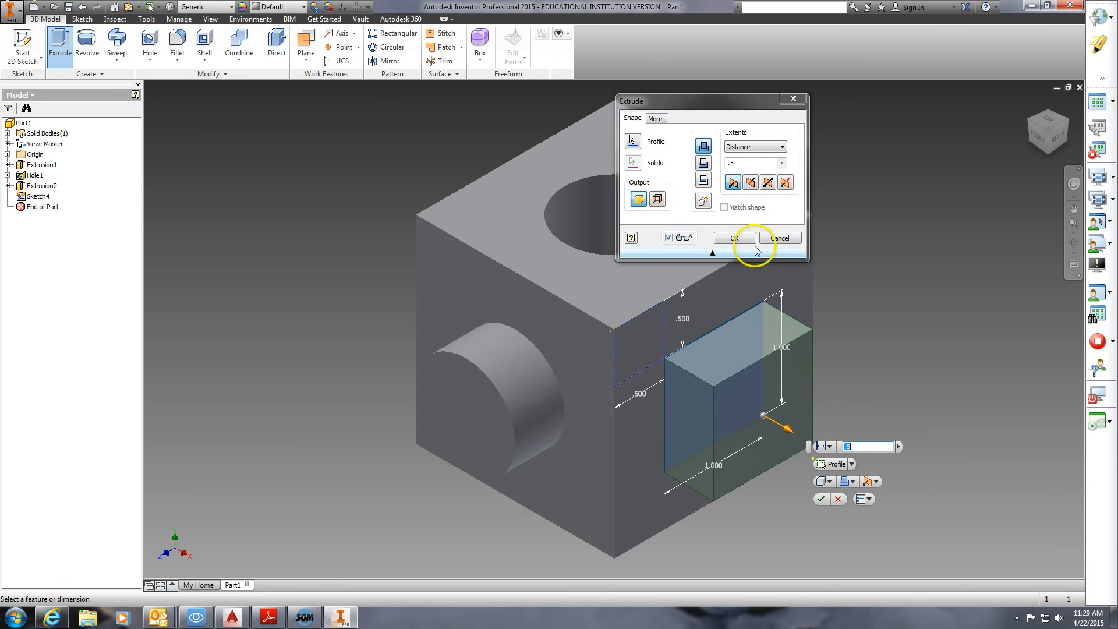
left_click(736, 238)
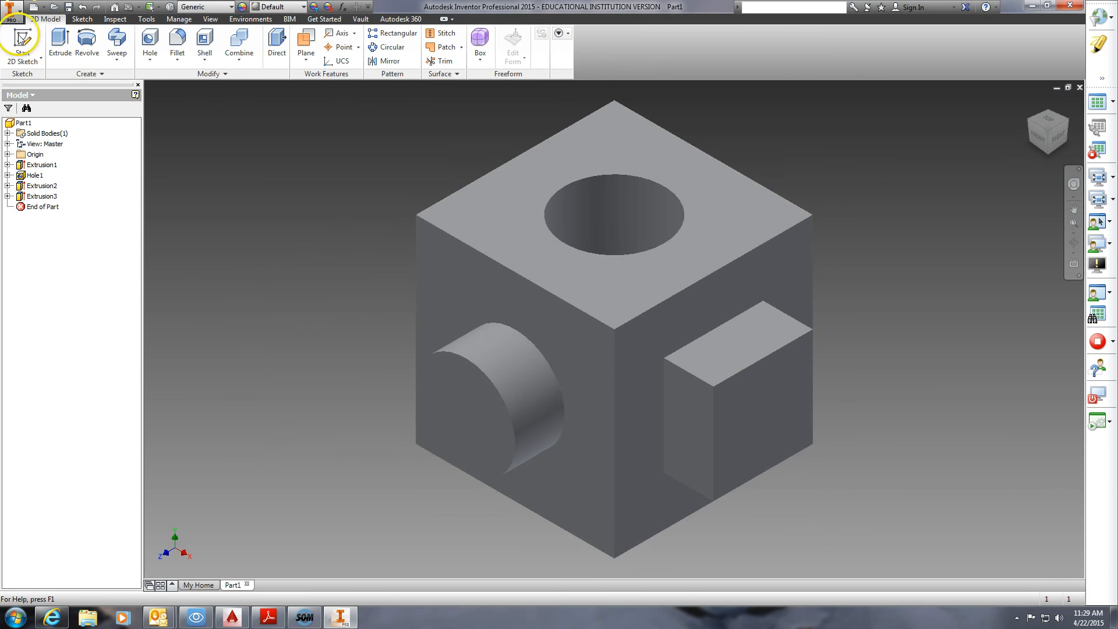
Save the part as an Inventor part file named Cube on the Home (Z:) drive
left_click(11, 11)
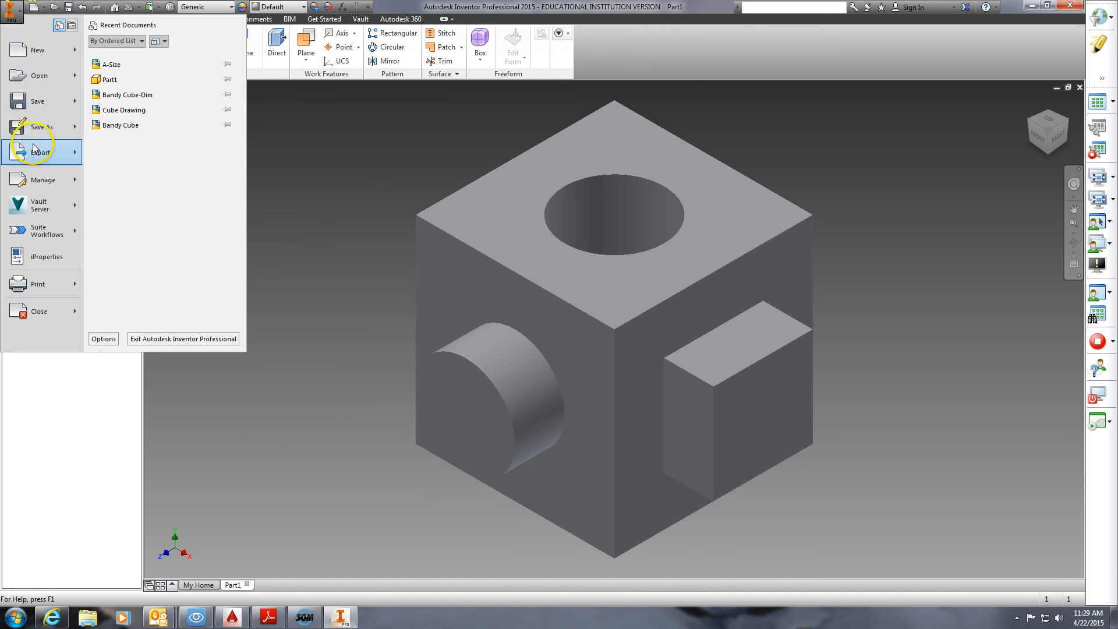
left_click(33, 124)
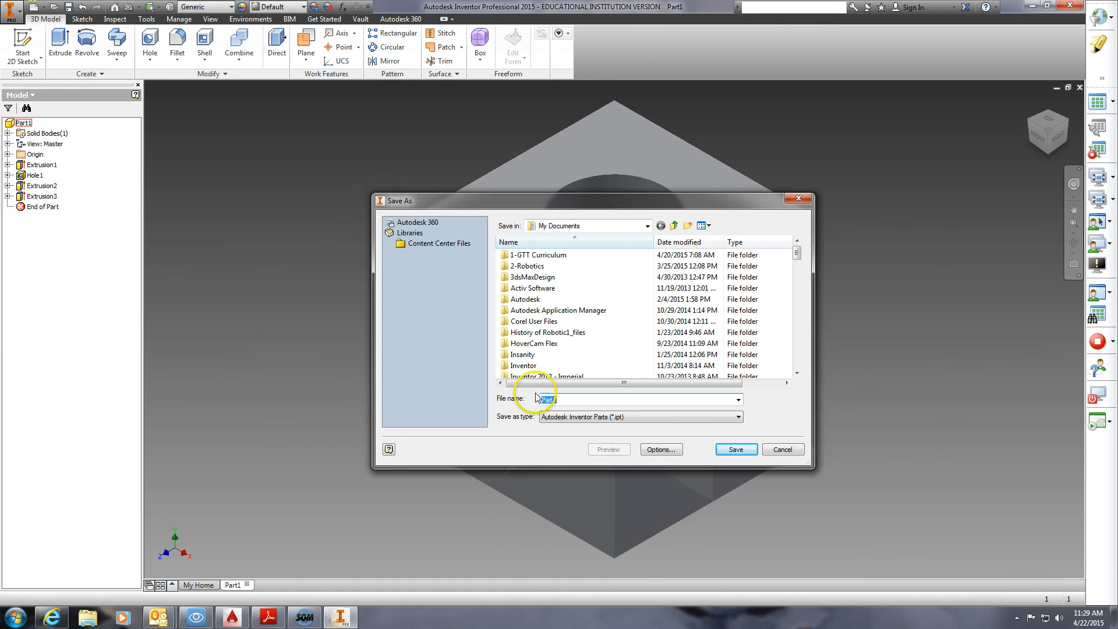
left_click(605, 225)
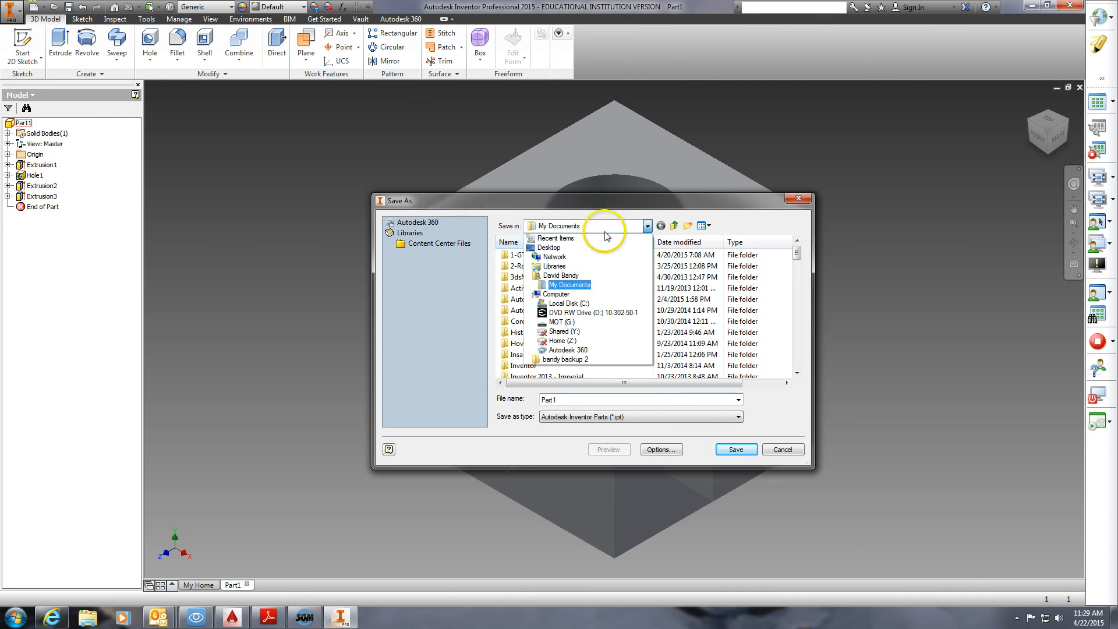
left_click(562, 341)
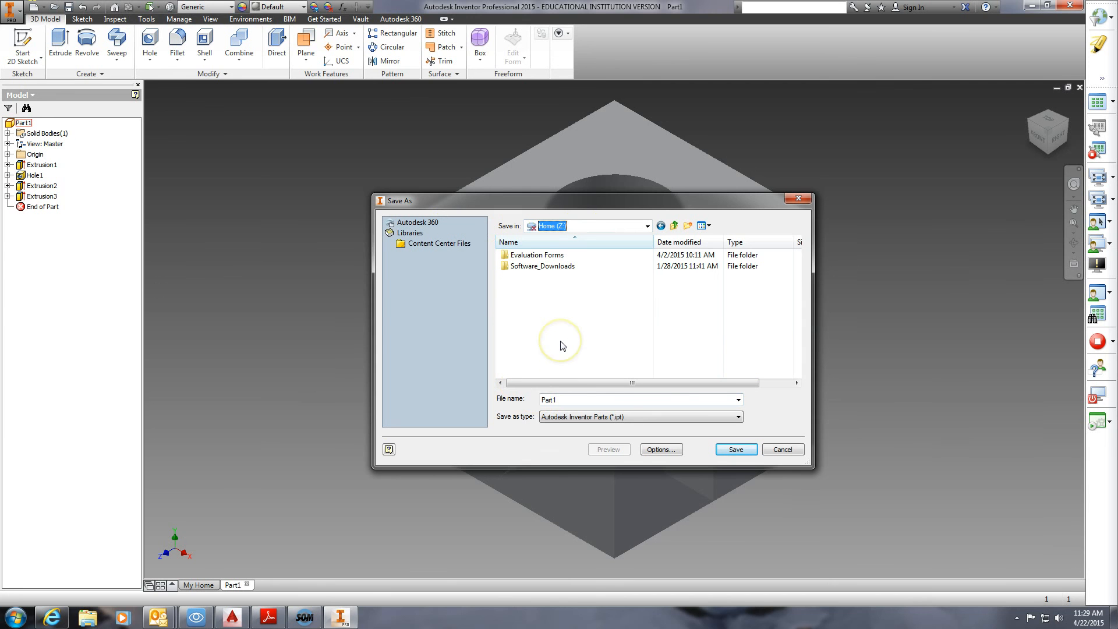
double_click(563, 400)
type("Cube")
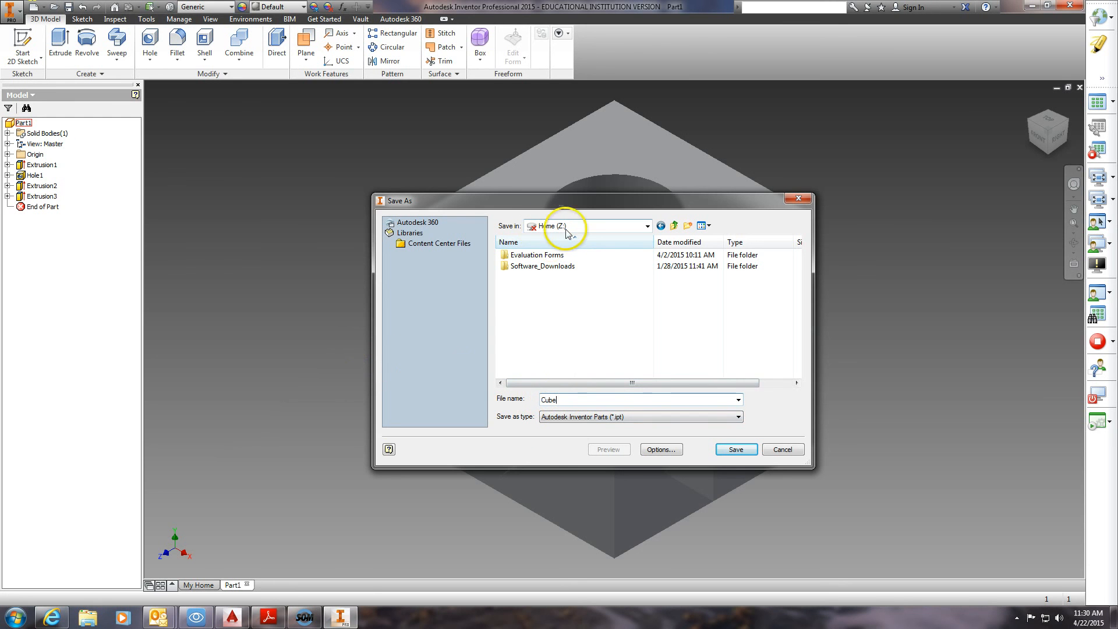
left_click(749, 448)
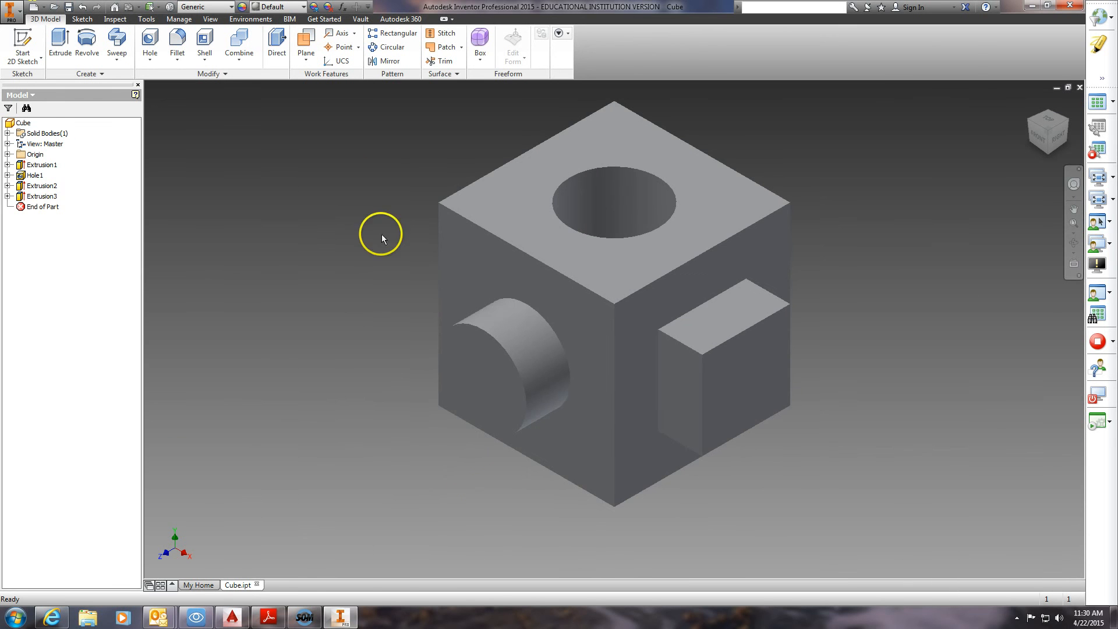
left_click(297, 611)
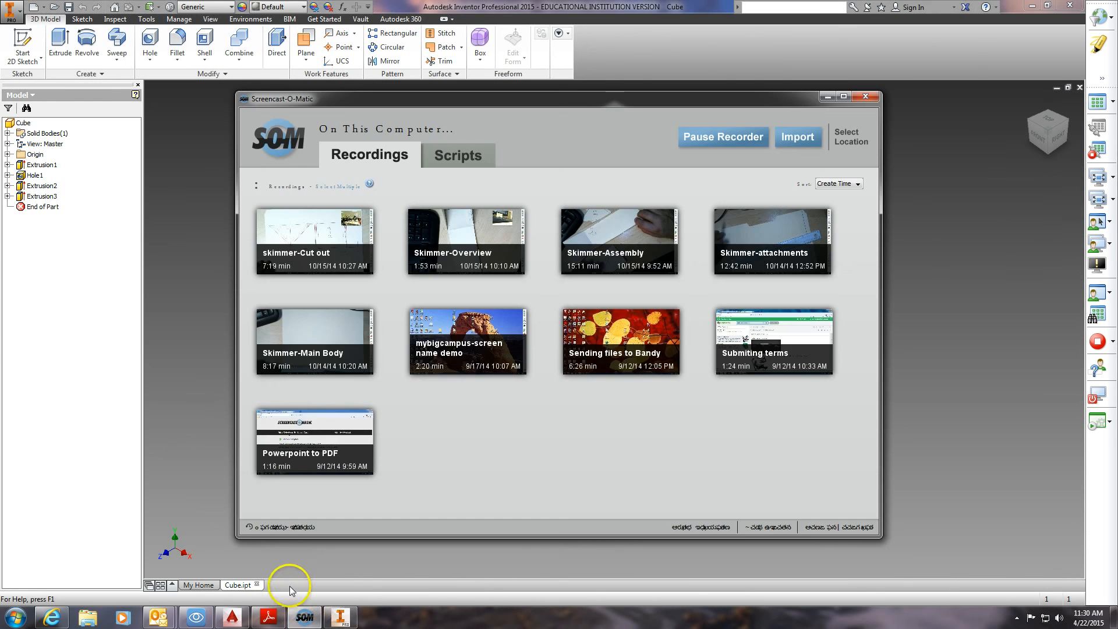